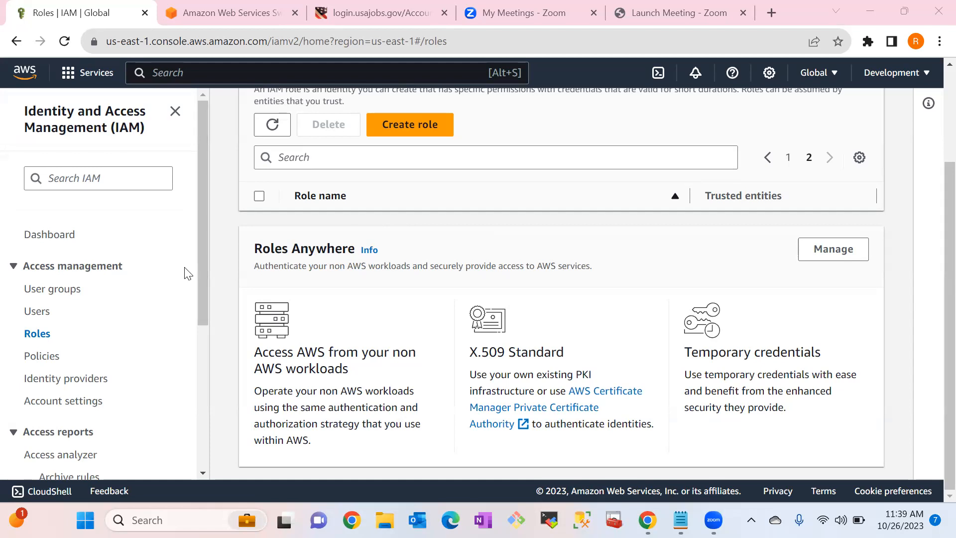
# - Start creating an IAM user, enter the person's first name as user name, and enable AWS Management Console access
pyautogui.click(41, 312)
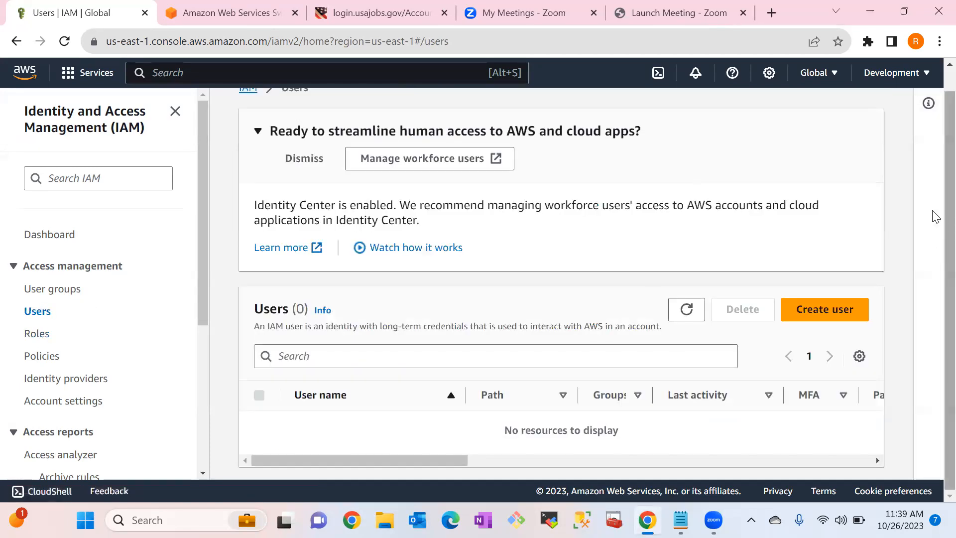
pyautogui.scroll(1, 935, 189)
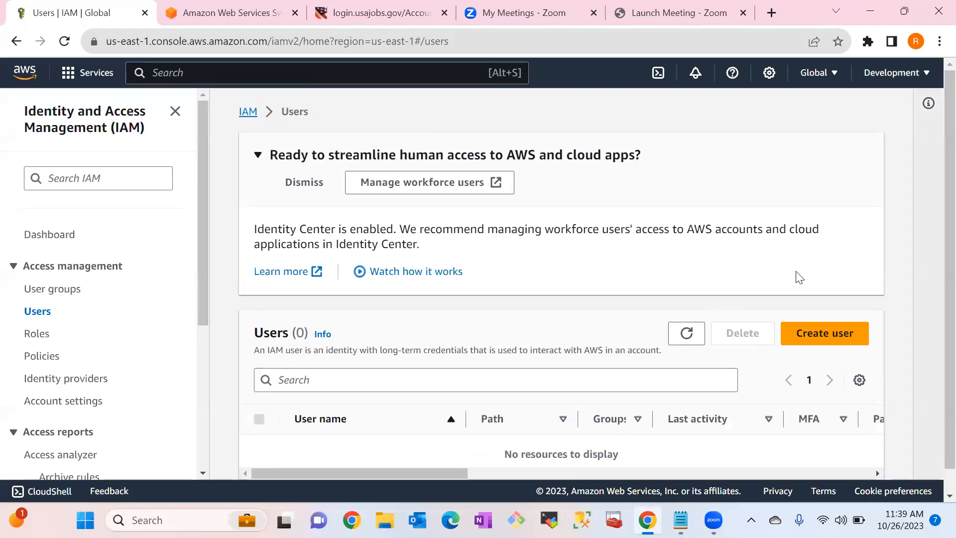
pyautogui.click(813, 343)
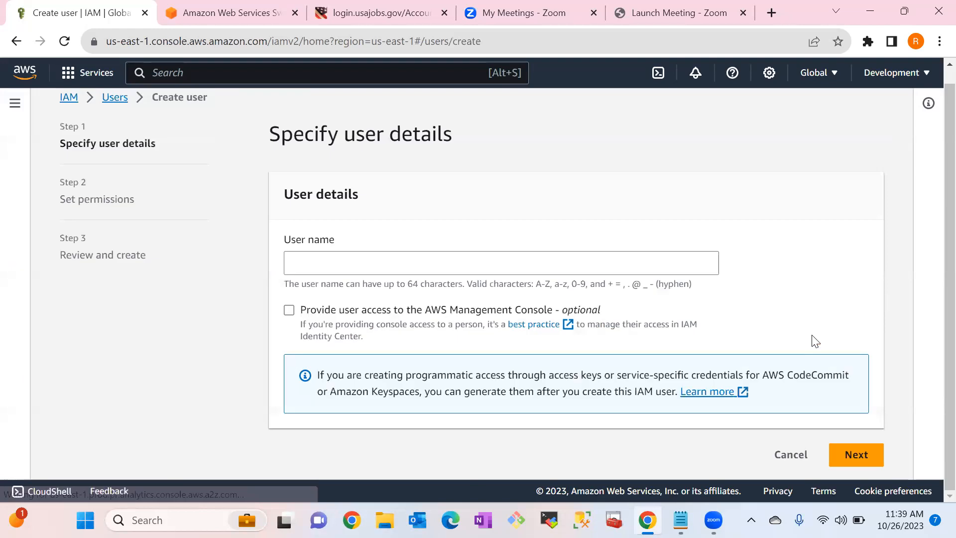
pyautogui.click(396, 266)
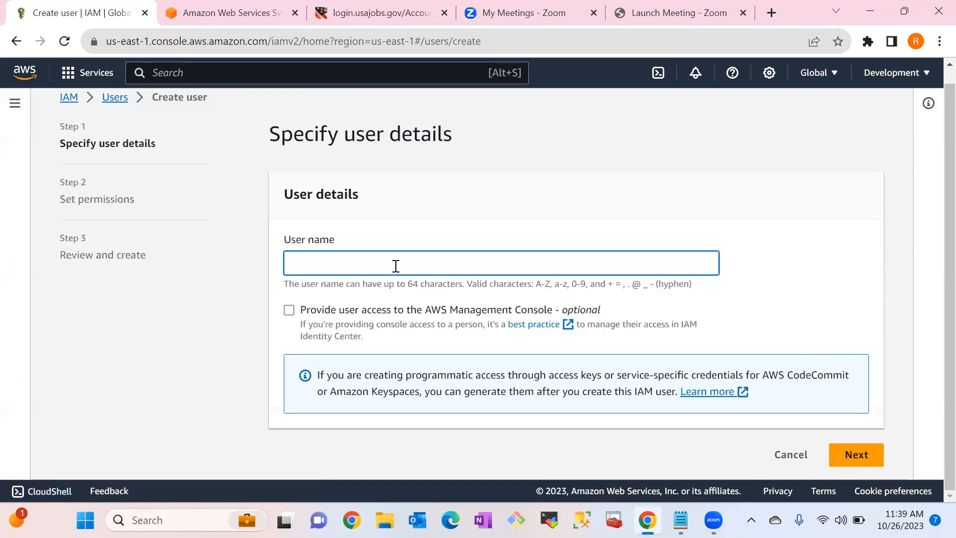
pyautogui.write('Paul')
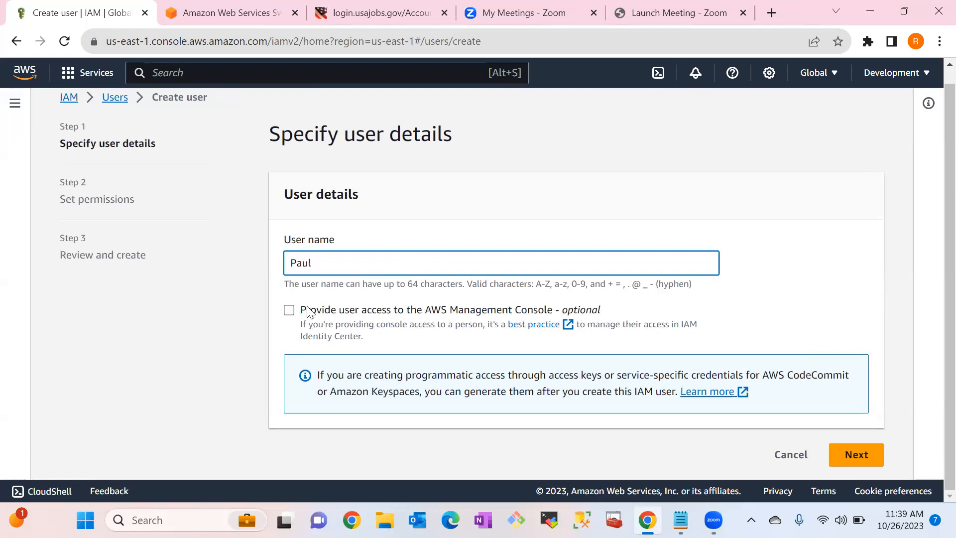
pyautogui.click(282, 312)
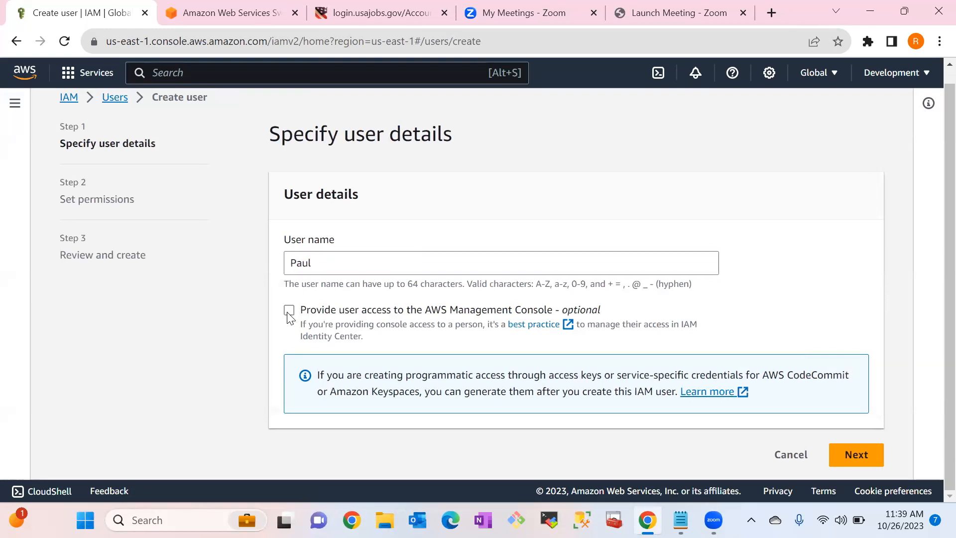
pyautogui.click(289, 311)
# - Set the user type to an IAM user and choose a custom console password
pyautogui.scroll(-4, 933, 258)
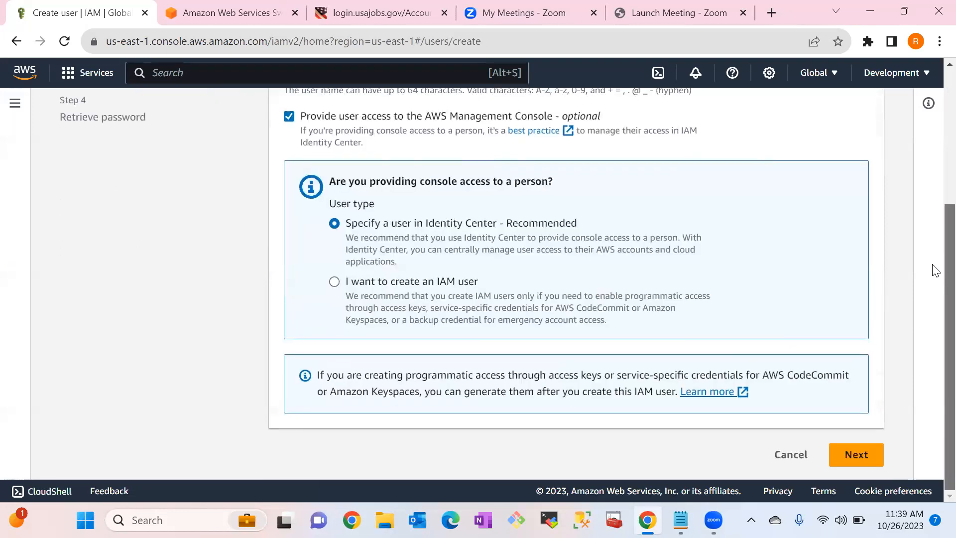
pyautogui.click(334, 282)
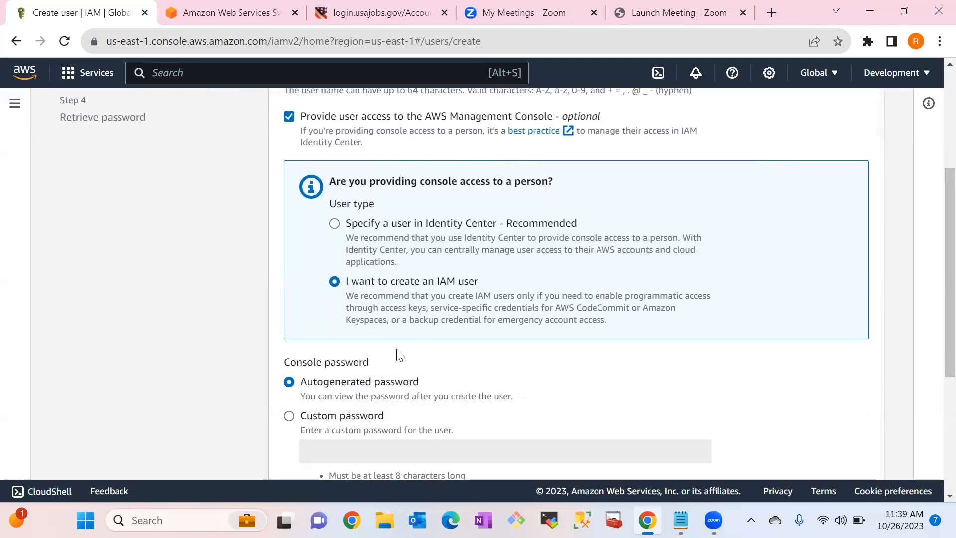
pyautogui.click(289, 416)
# - Enter the custom console password, waive the new-password requirement at next sign-in, and continue to the permissions
pyautogui.scroll(5, 934, 157)
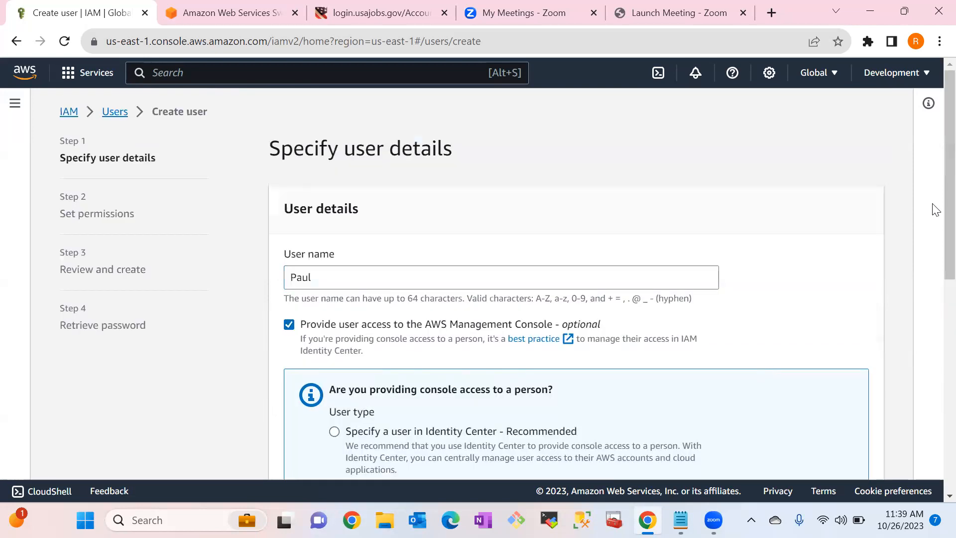
pyautogui.scroll(-7, 933, 230)
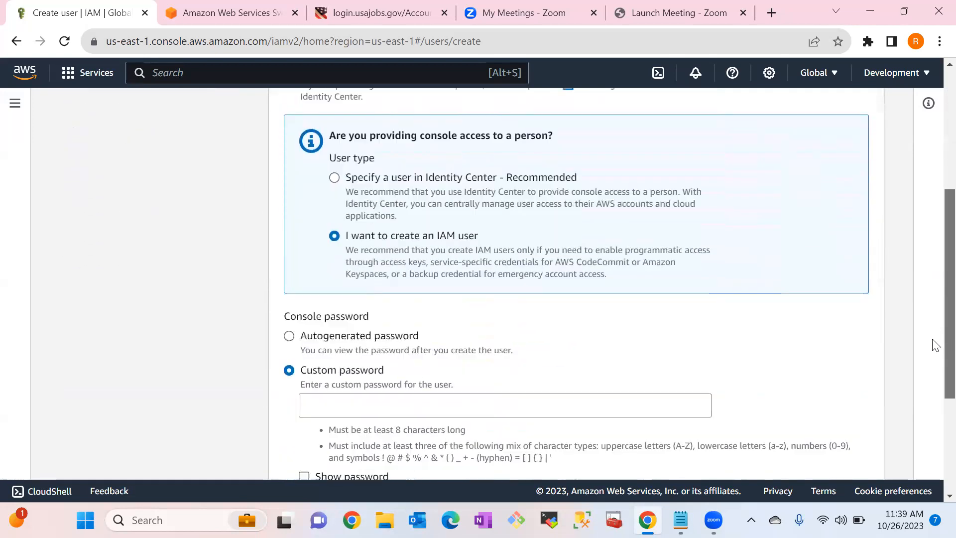
pyautogui.scroll(-2, 933, 409)
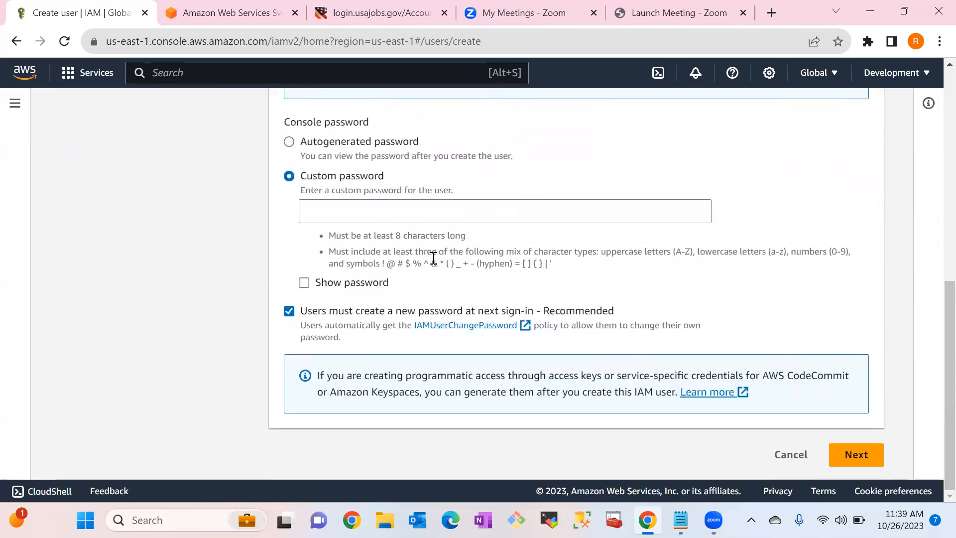
pyautogui.click(384, 220)
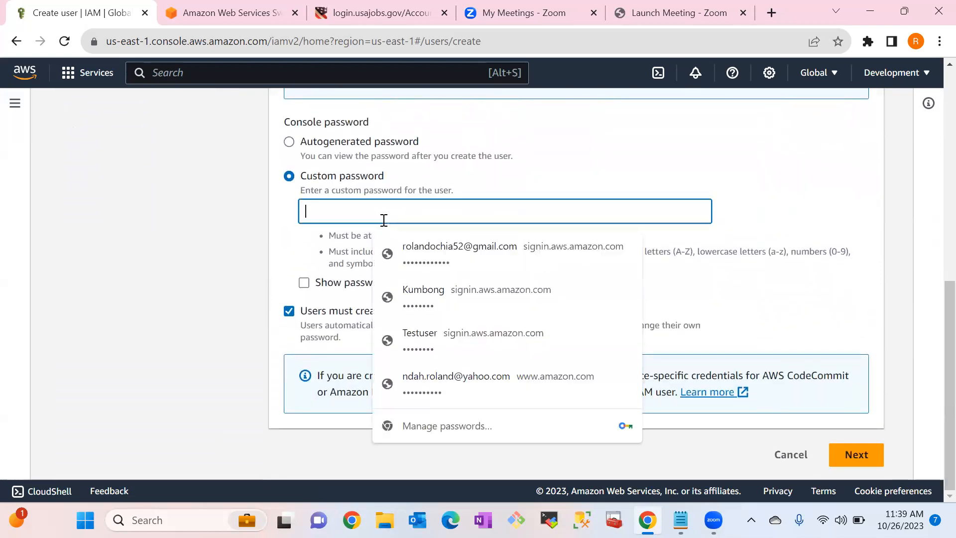
pyautogui.write('••••')
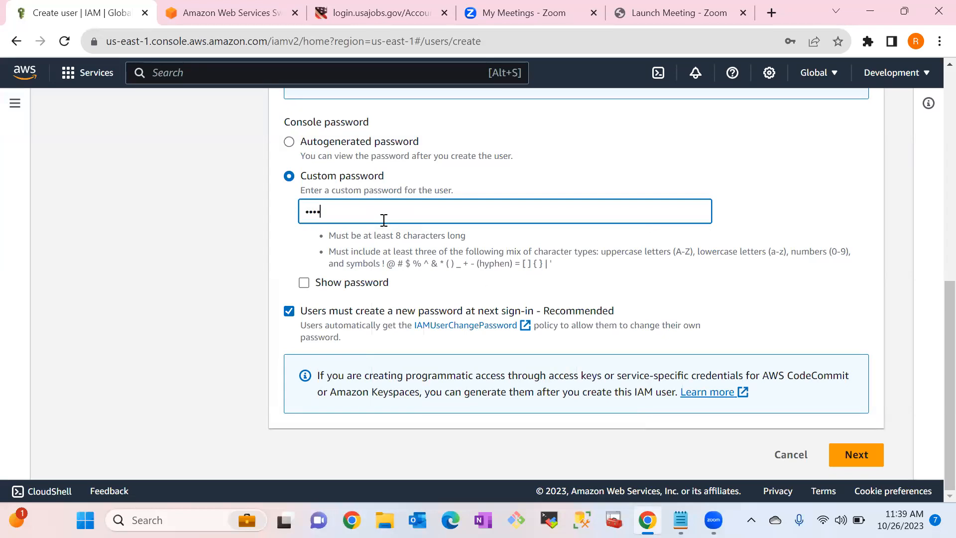
pyautogui.write('••••')
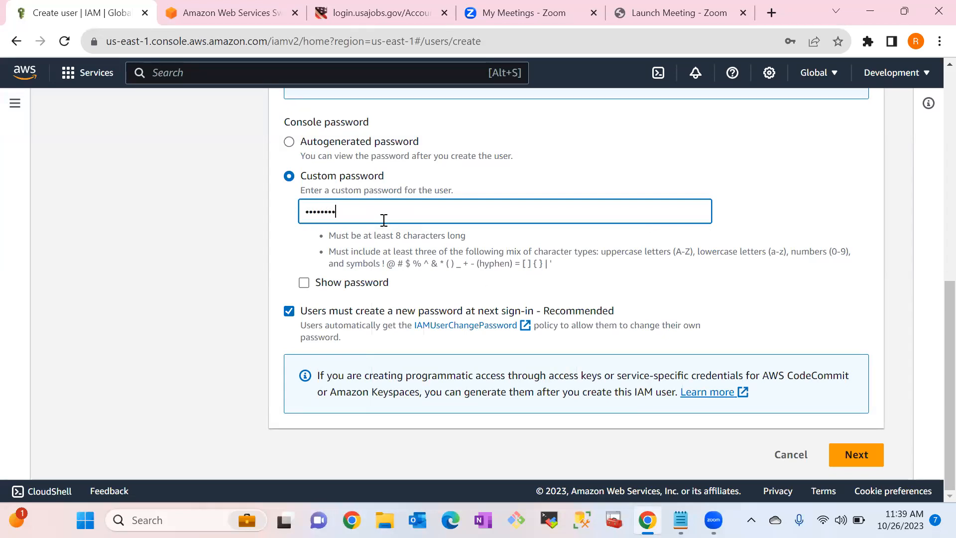
pyautogui.click(287, 312)
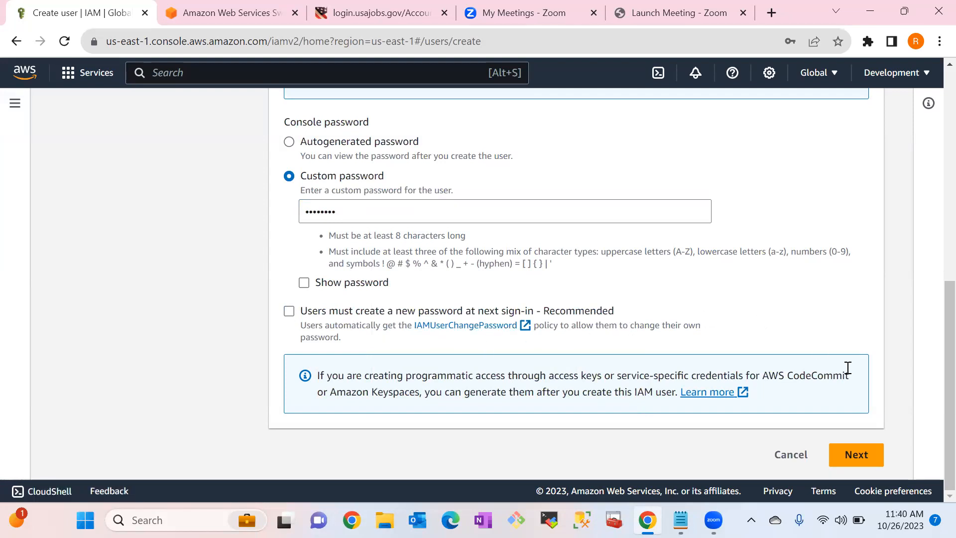
pyautogui.click(849, 458)
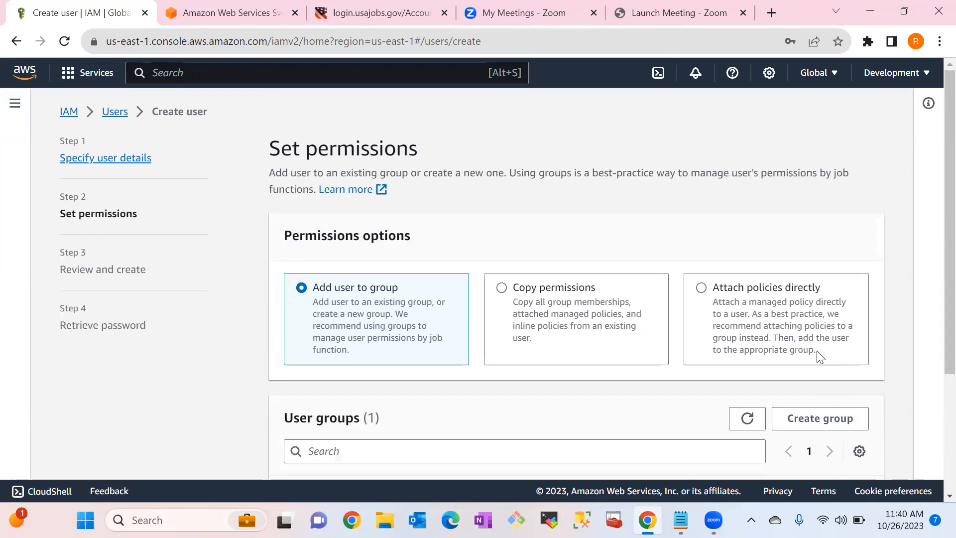
# - Create the user without assigning a group, permissions boundary or tags
pyautogui.scroll(-3, 934, 242)
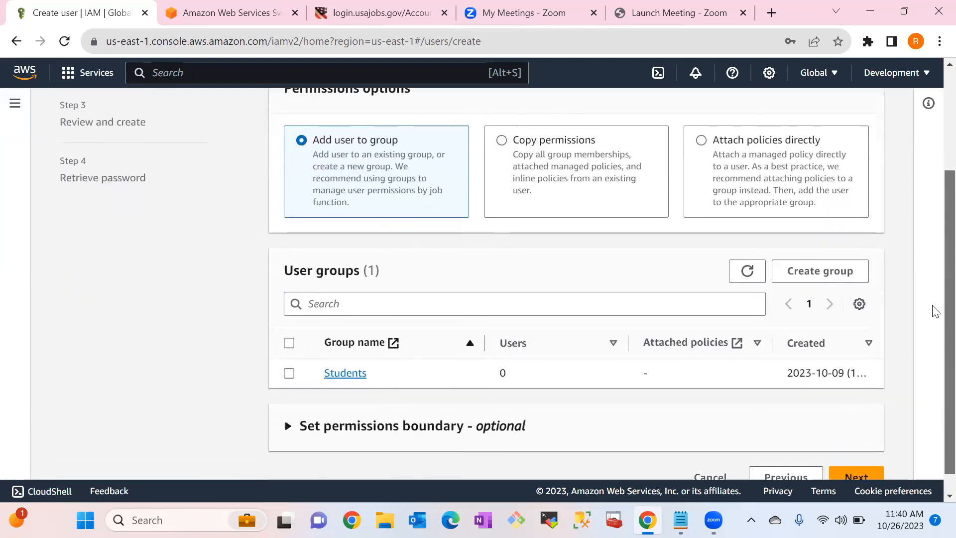
pyautogui.scroll(-1, 933, 316)
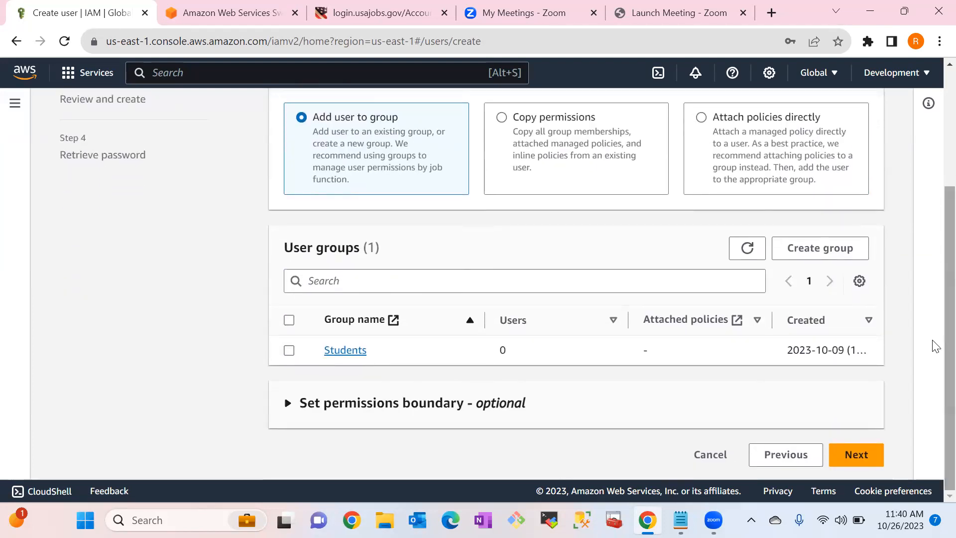
pyautogui.click(852, 456)
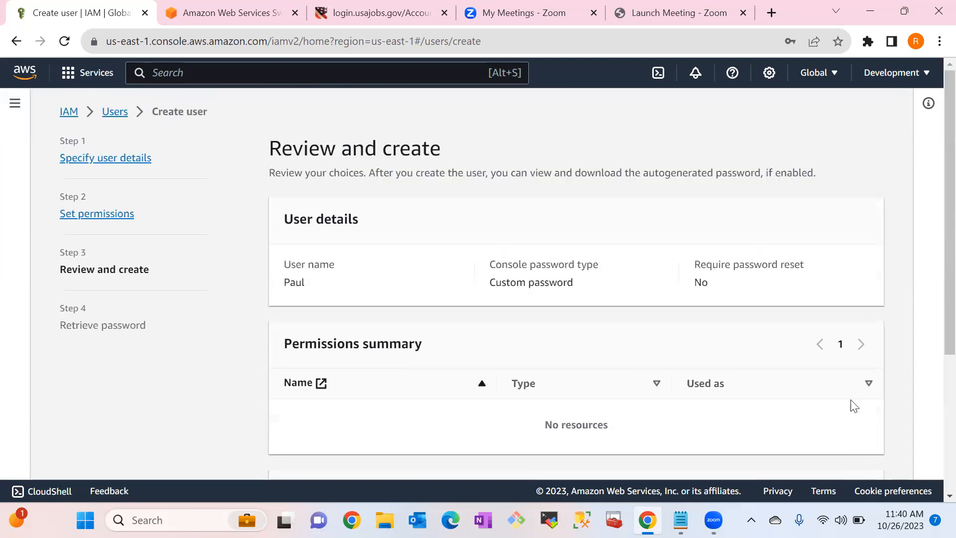
pyautogui.scroll(-4, 932, 294)
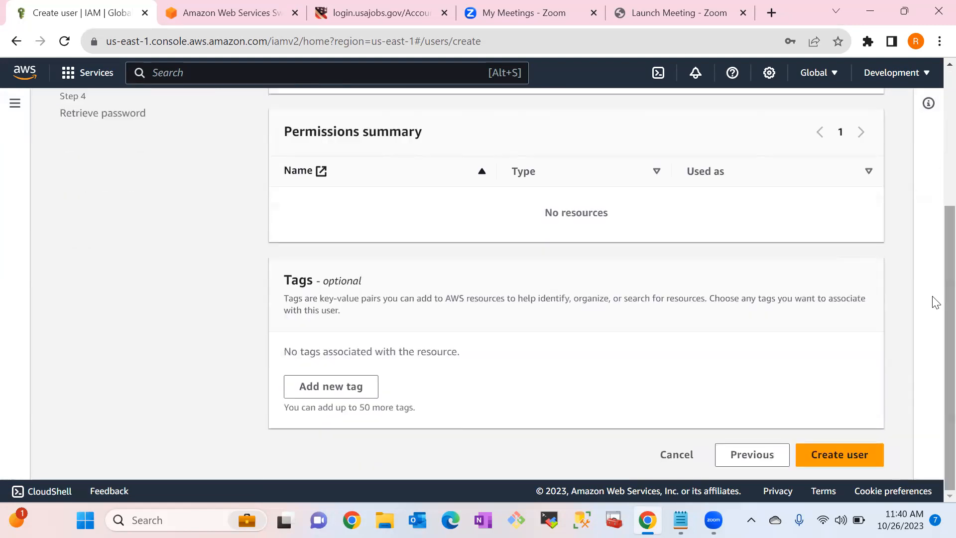
pyautogui.click(822, 455)
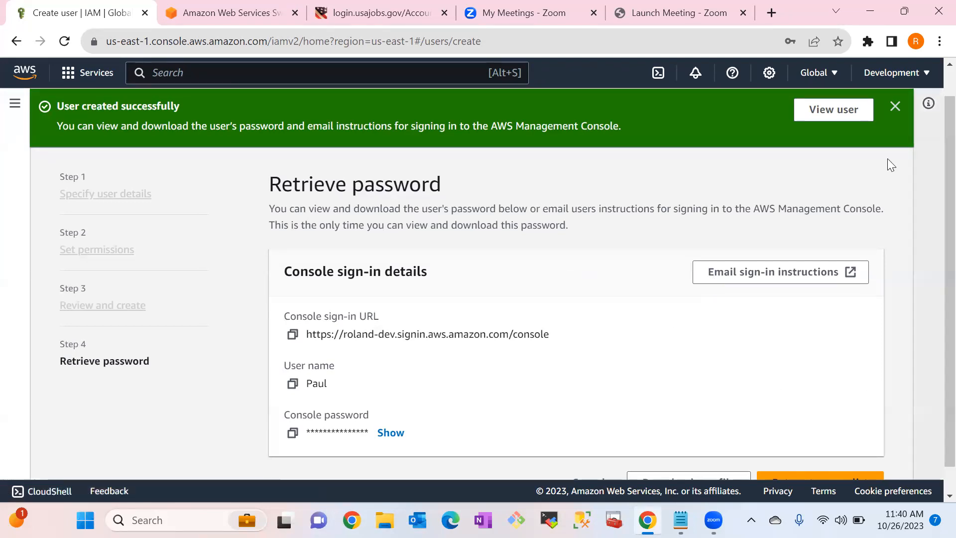
# - Dismiss the creation notice and return to the users list without viewing or downloading the console password
pyautogui.click(895, 108)
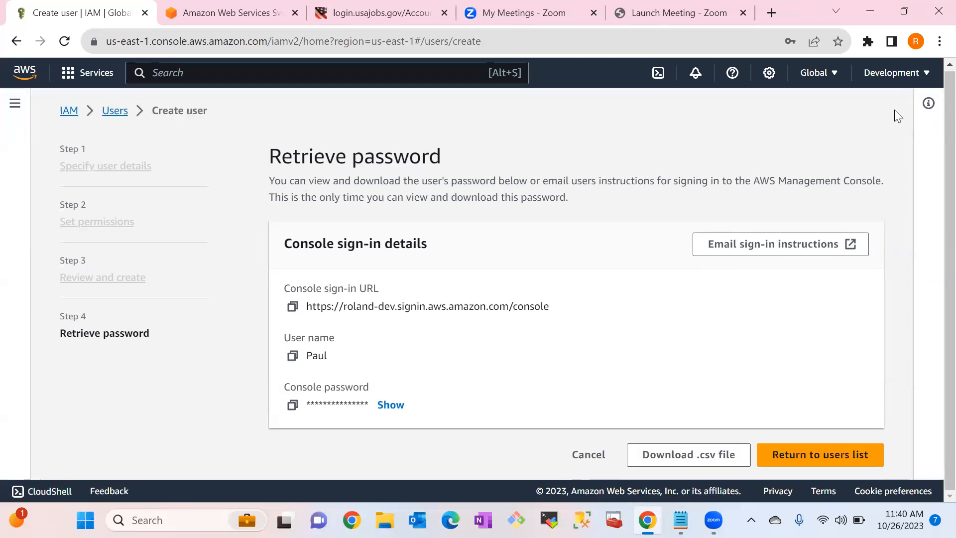
pyautogui.click(179, 169)
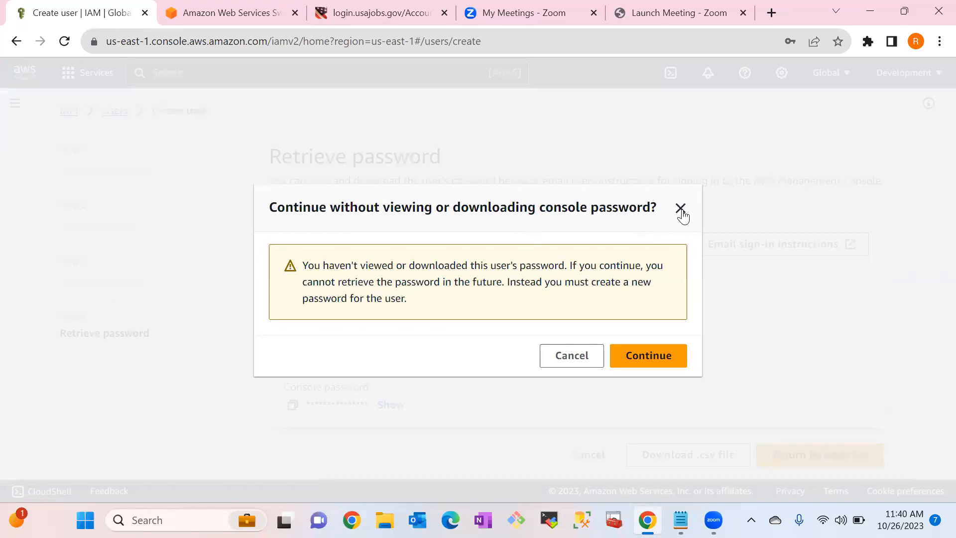
pyautogui.click(670, 358)
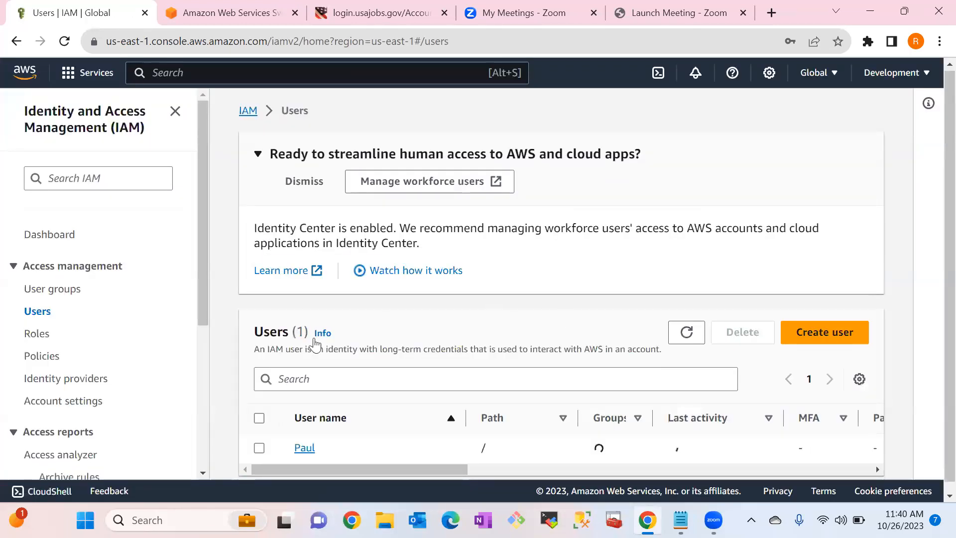
# - Start creating a second user, enter that person's first name as user name, and enable AWS Management Console access
pyautogui.click(819, 332)
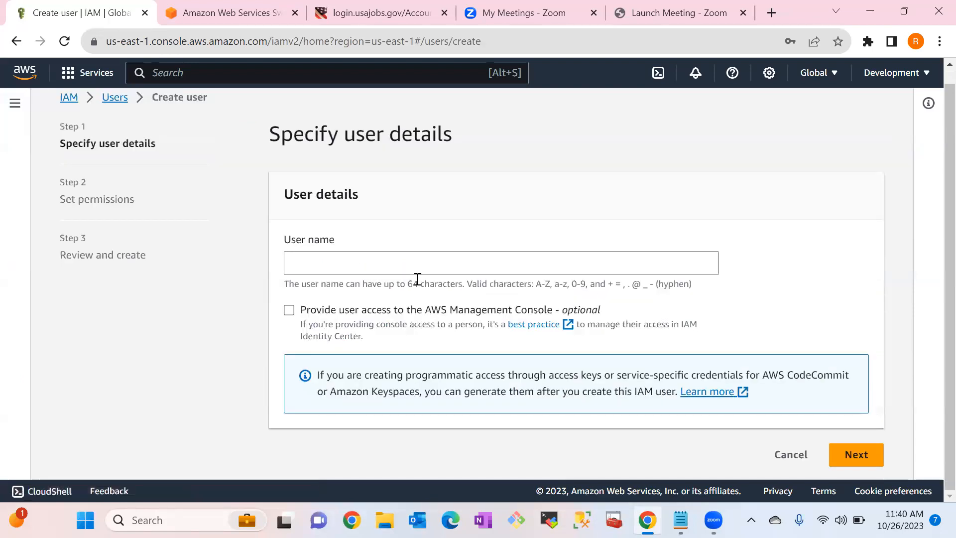
pyautogui.click(375, 268)
pyautogui.write('Peter')
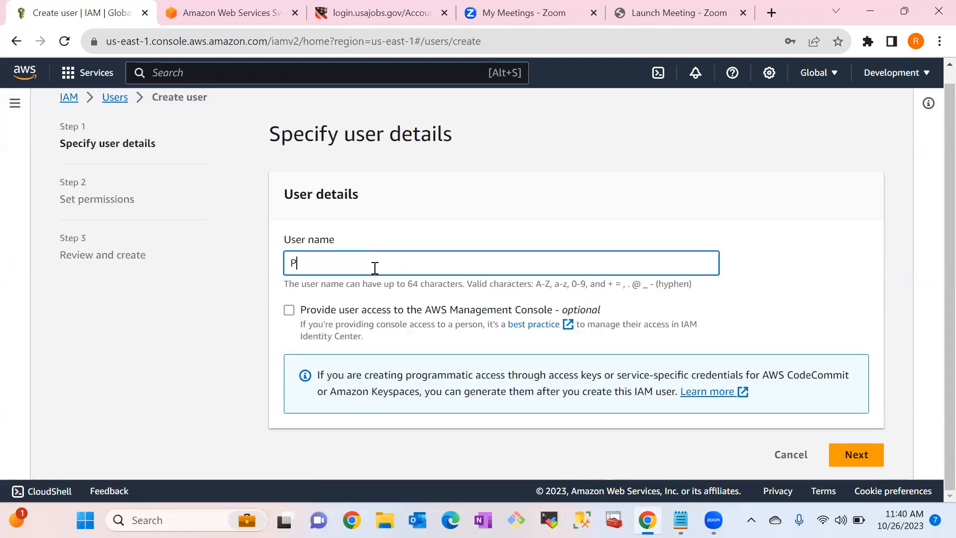
pyautogui.click(289, 309)
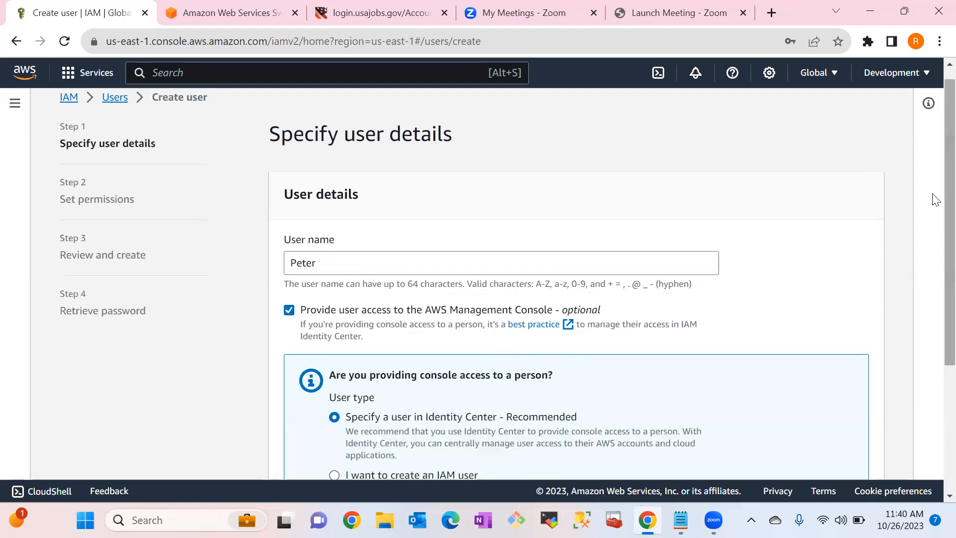
# - Make the second user an IAM user with a custom console password
pyautogui.scroll(-4, 933, 246)
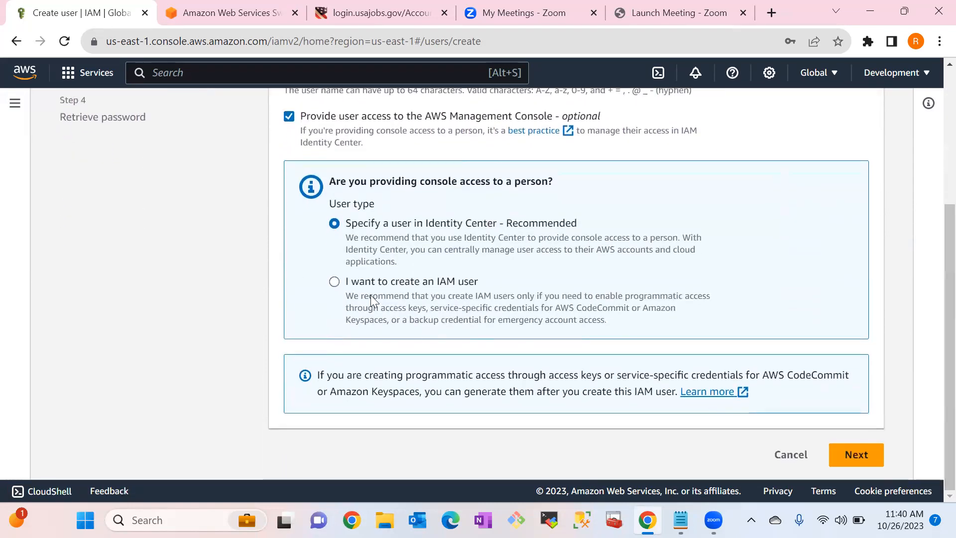
pyautogui.click(334, 282)
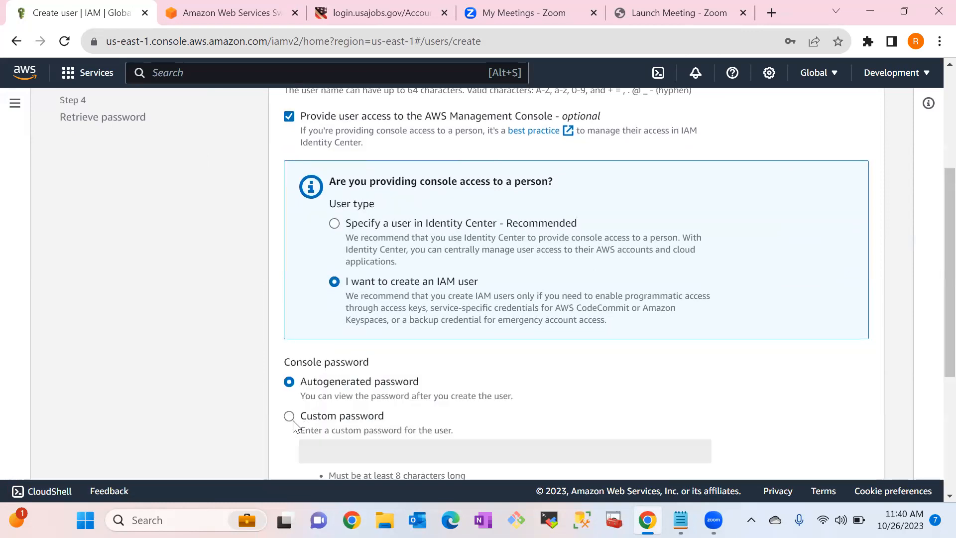
pyautogui.click(289, 416)
# - Enter the second user's custom console password, waive the password change at next sign-in, and proceed to the permissions
pyautogui.scroll(-3, 934, 249)
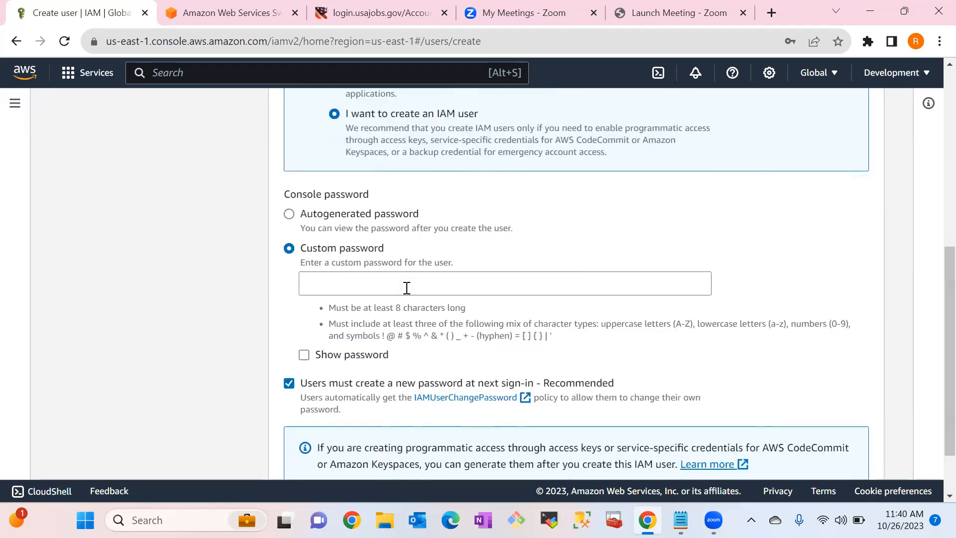
pyautogui.click(397, 288)
pyautogui.write('•••••')
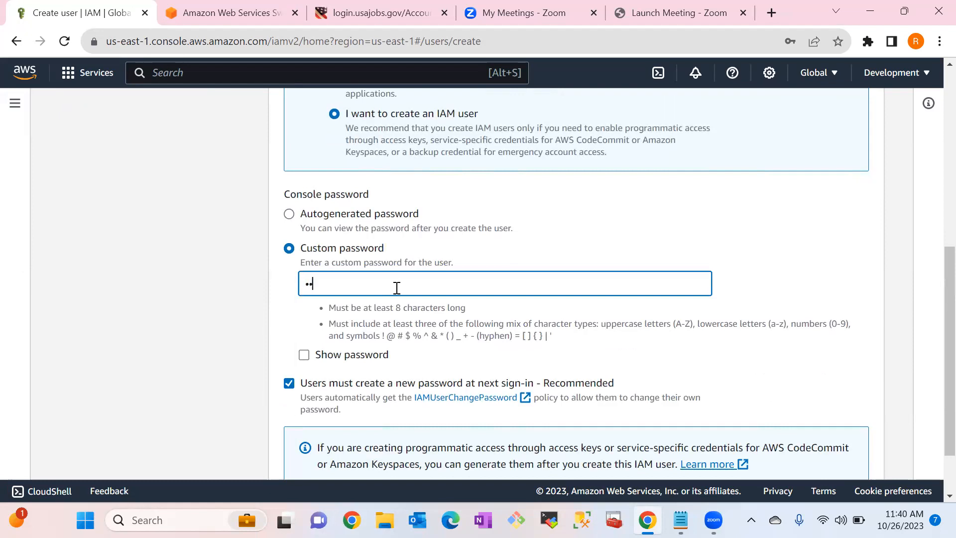
pyautogui.write('•••')
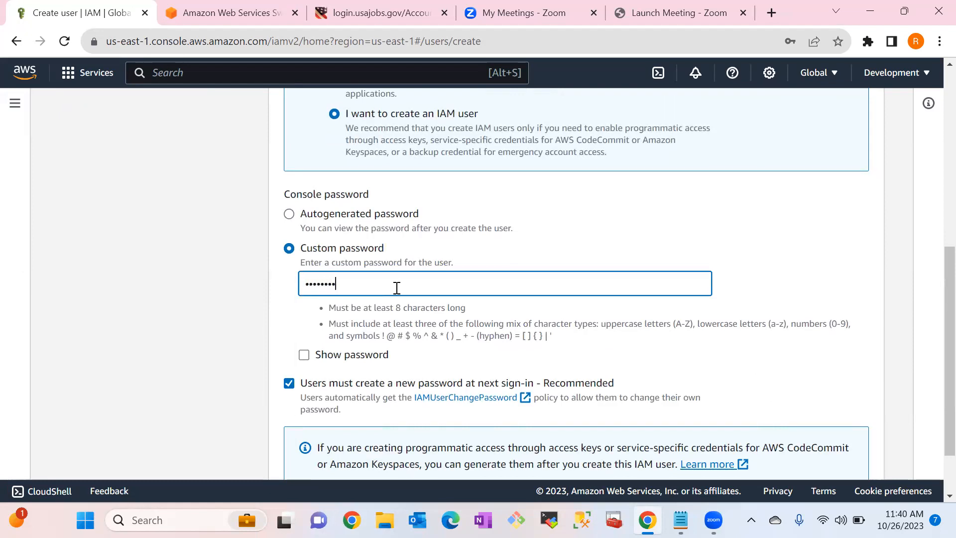
pyautogui.click(289, 384)
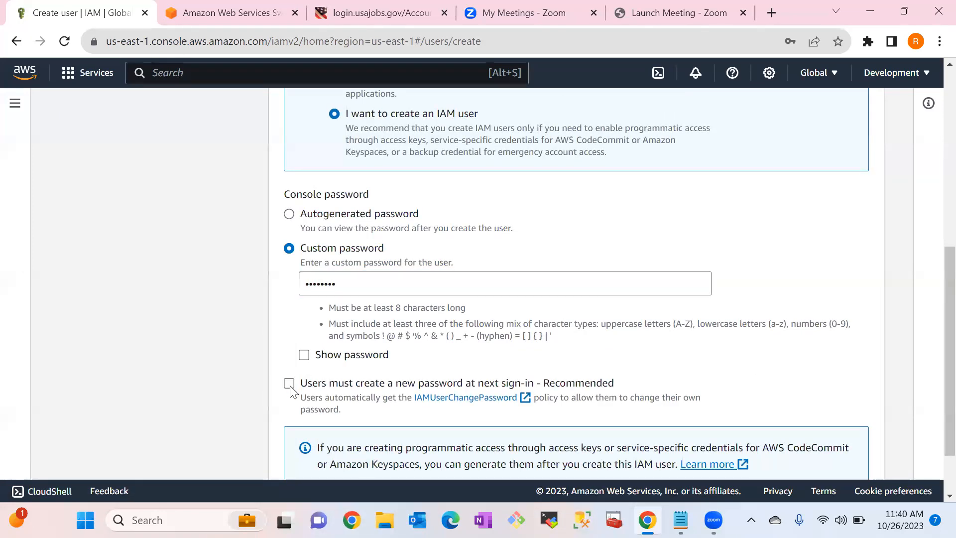
pyautogui.scroll(-2, 935, 272)
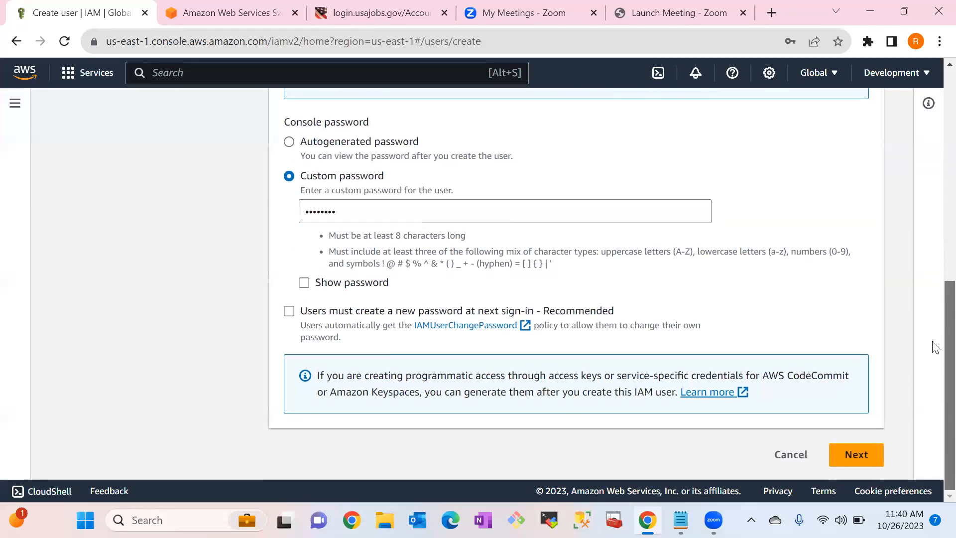
pyautogui.click(857, 454)
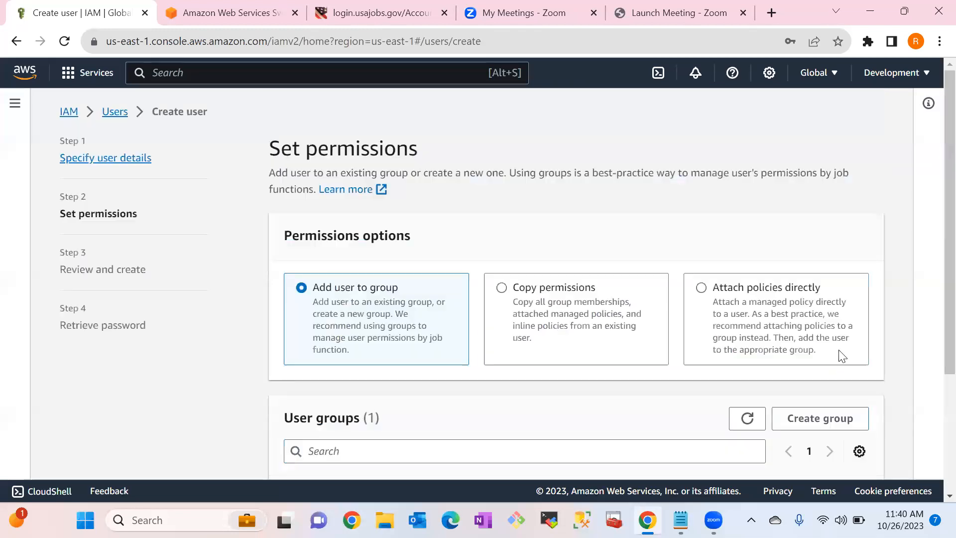
# - Leave the second user without any group or permissions boundary and create the user
pyautogui.scroll(-3, 935, 279)
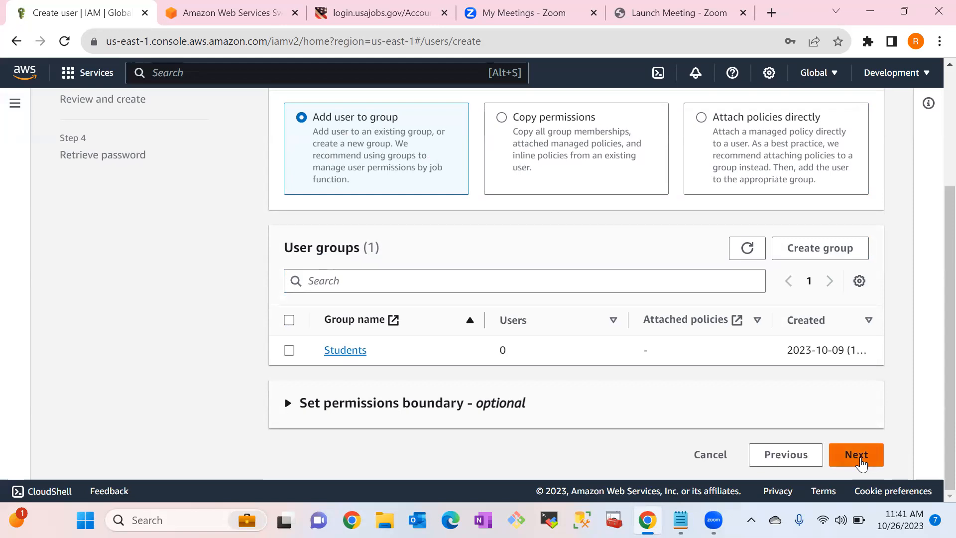
pyautogui.click(856, 454)
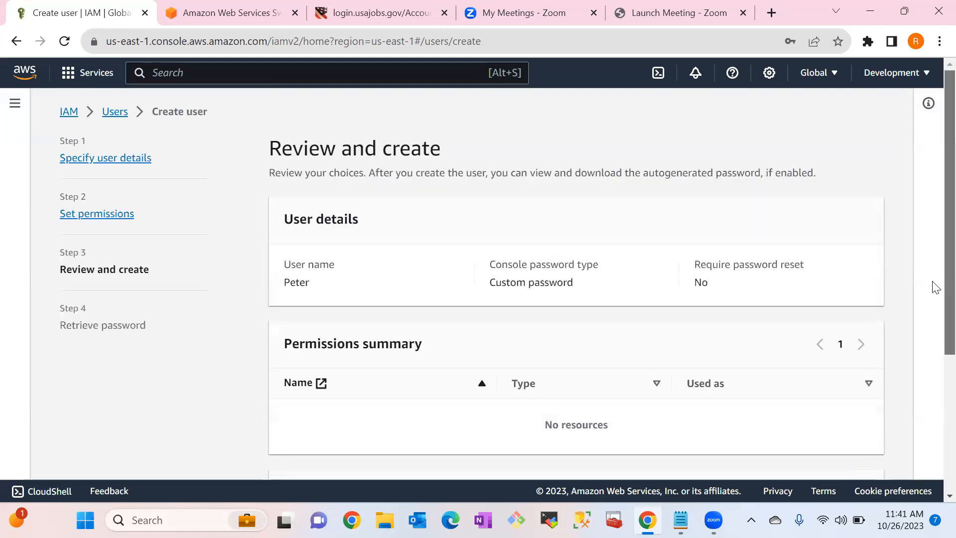
pyautogui.scroll(-5, 935, 271)
pyautogui.click(820, 455)
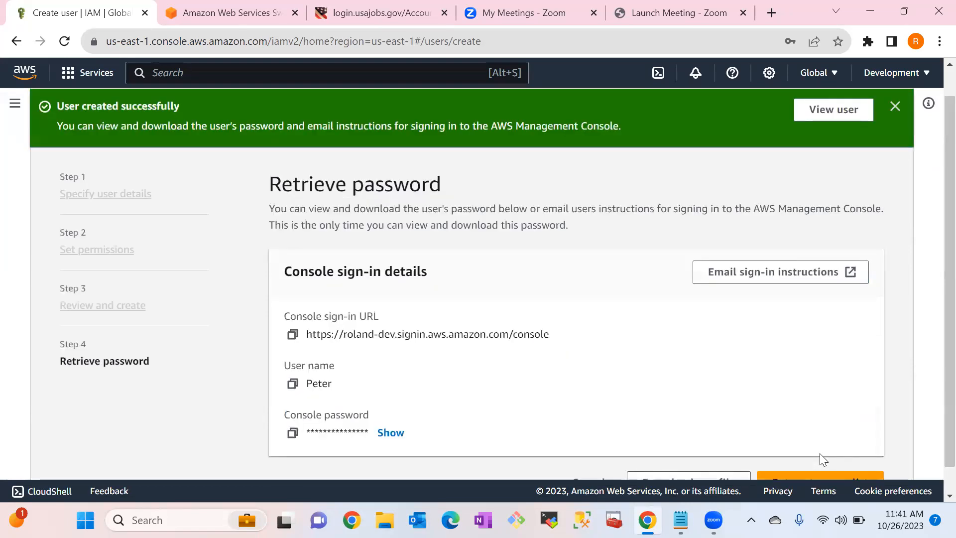
# - Dismiss the creation notice and go to the IAM dashboard without viewing or downloading the second user's console password
pyautogui.click(894, 107)
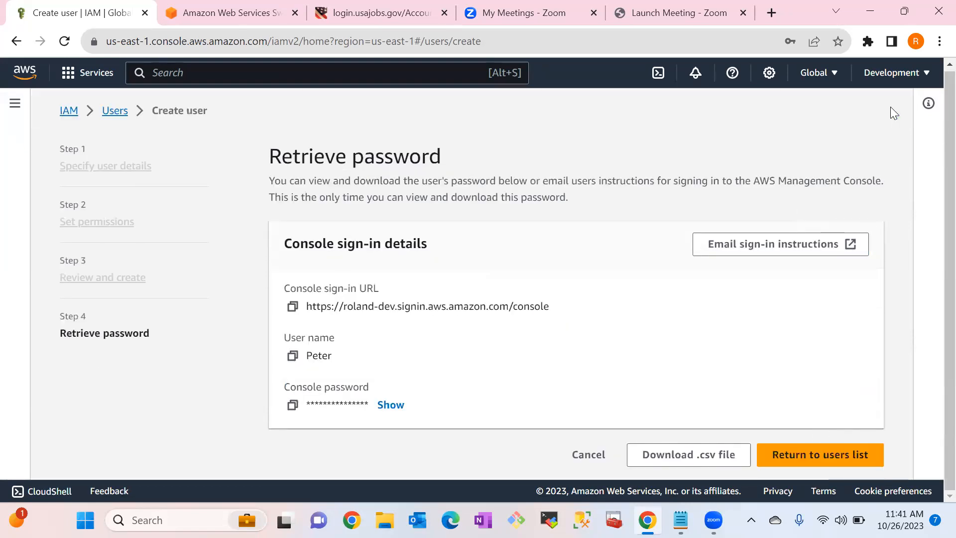
pyautogui.click(726, 84)
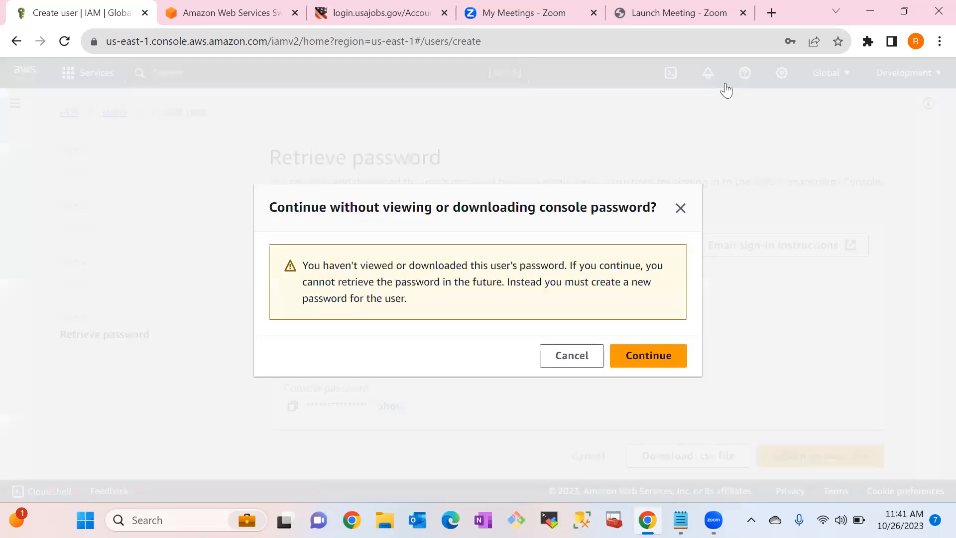
pyautogui.click(648, 354)
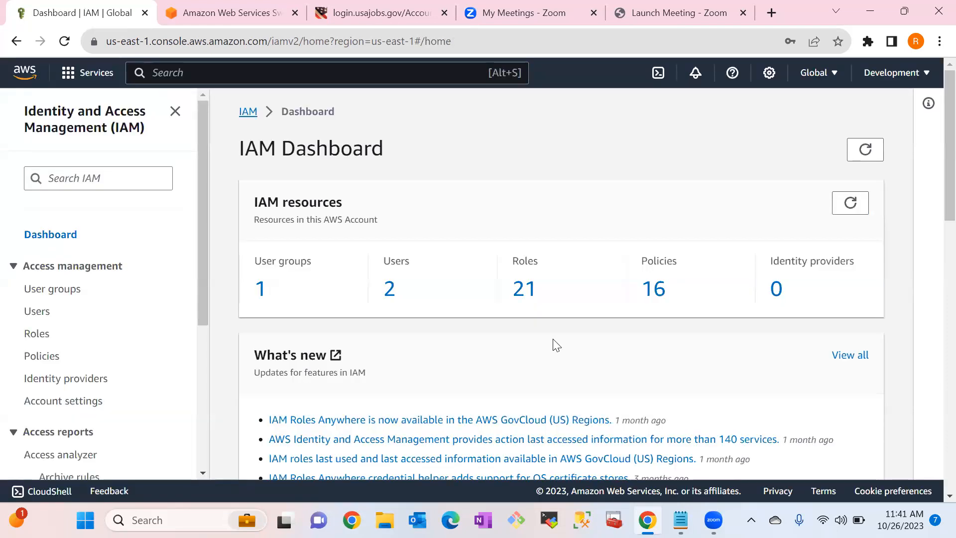
# - Start creating an IAM role with Custom trust policy as its trusted entity type
pyautogui.click(36, 335)
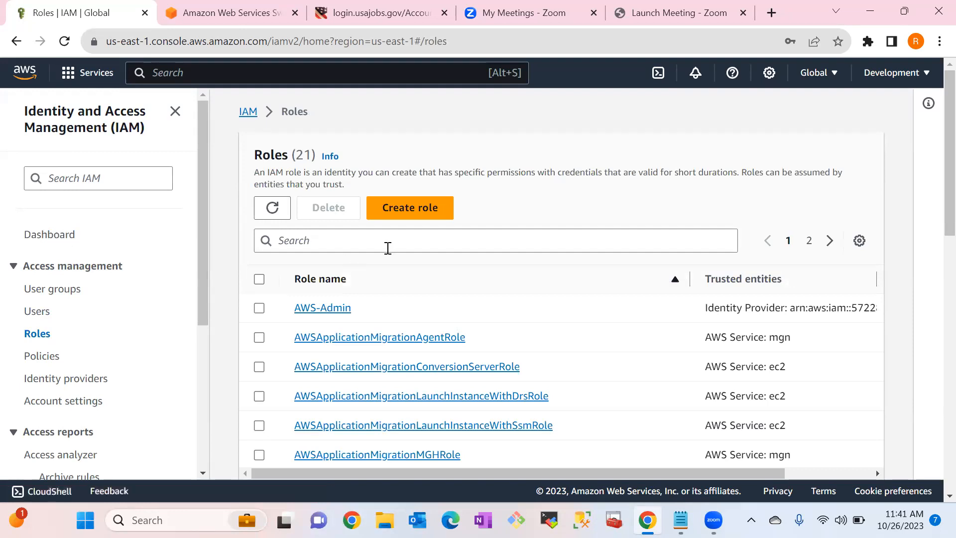
pyautogui.click(411, 209)
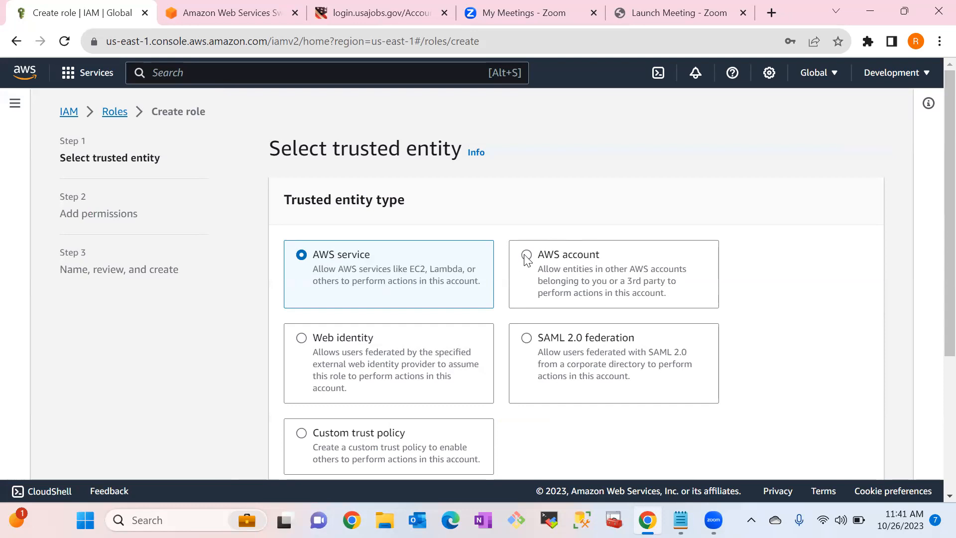
pyautogui.scroll(-2, 932, 194)
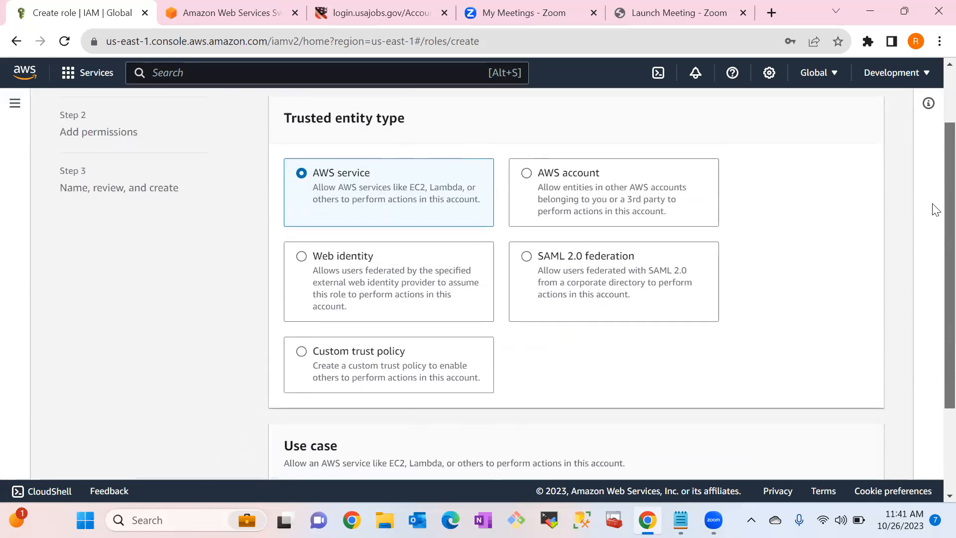
pyautogui.click(301, 348)
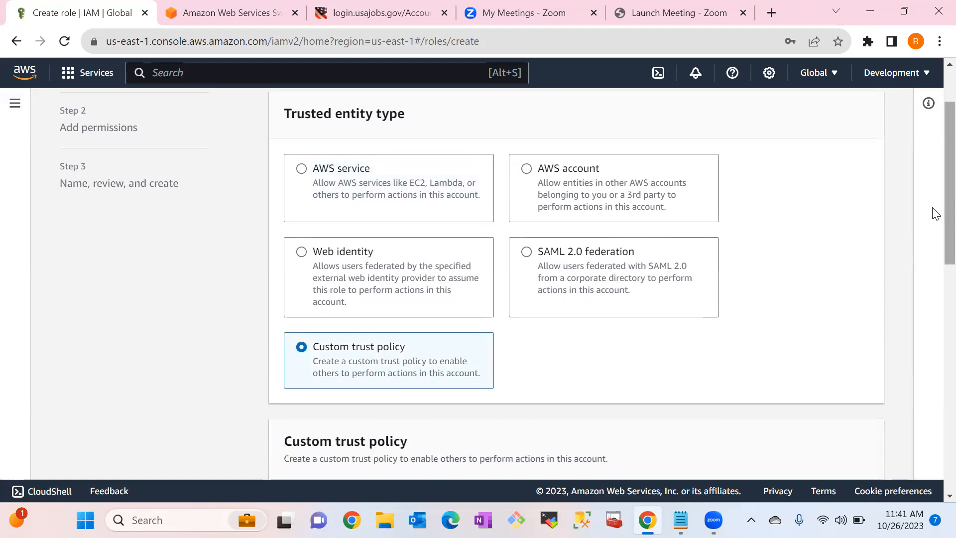
# - Allow all STS actions (sts:*) in Statement1 of the custom trust policy and start adding a principal
pyautogui.scroll(-1, 935, 238)
pyautogui.scroll(-5, 935, 237)
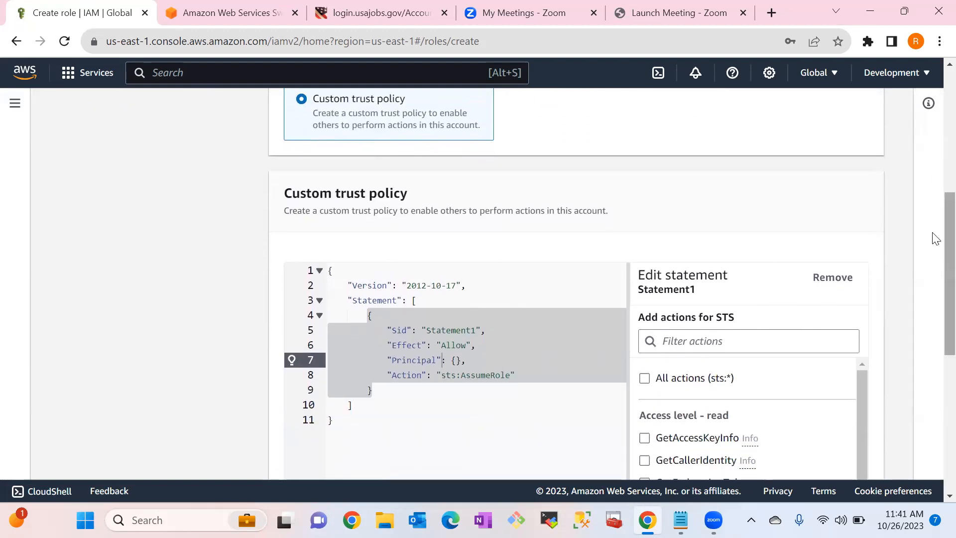
pyautogui.scroll(-2, 935, 237)
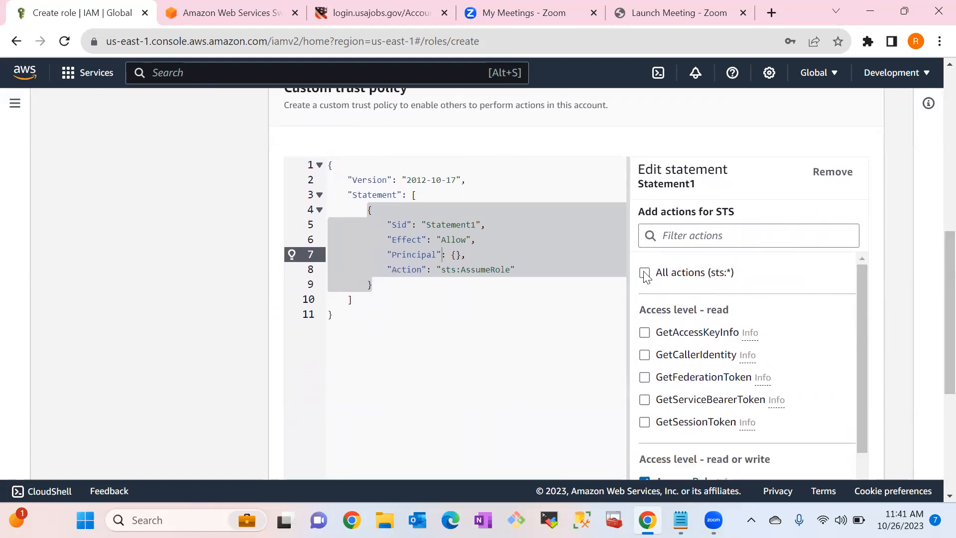
pyautogui.click(644, 274)
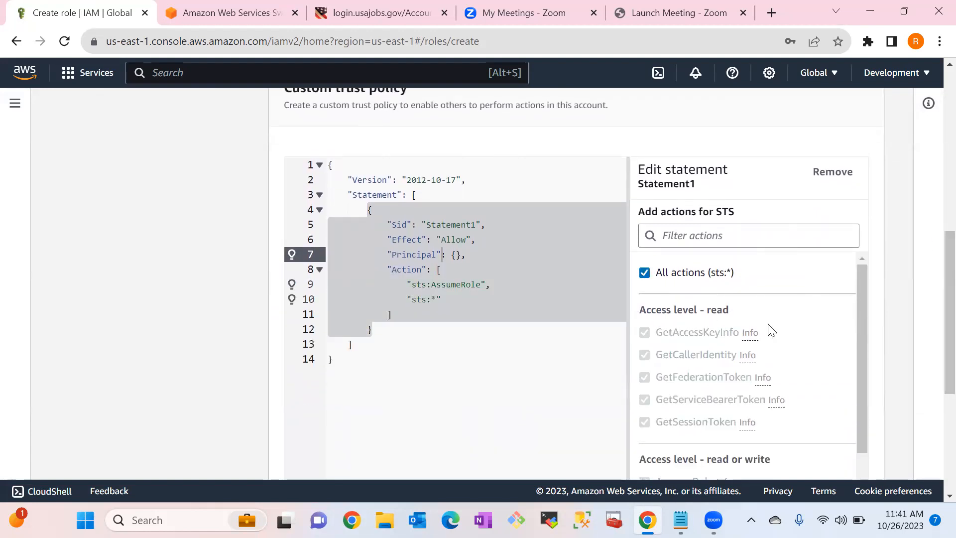
pyautogui.scroll(-1, 935, 327)
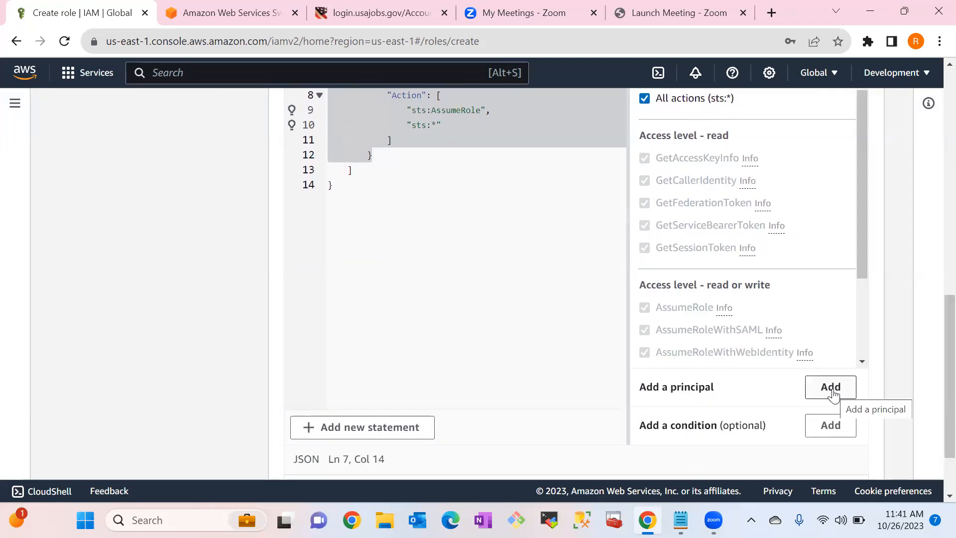
pyautogui.click(832, 393)
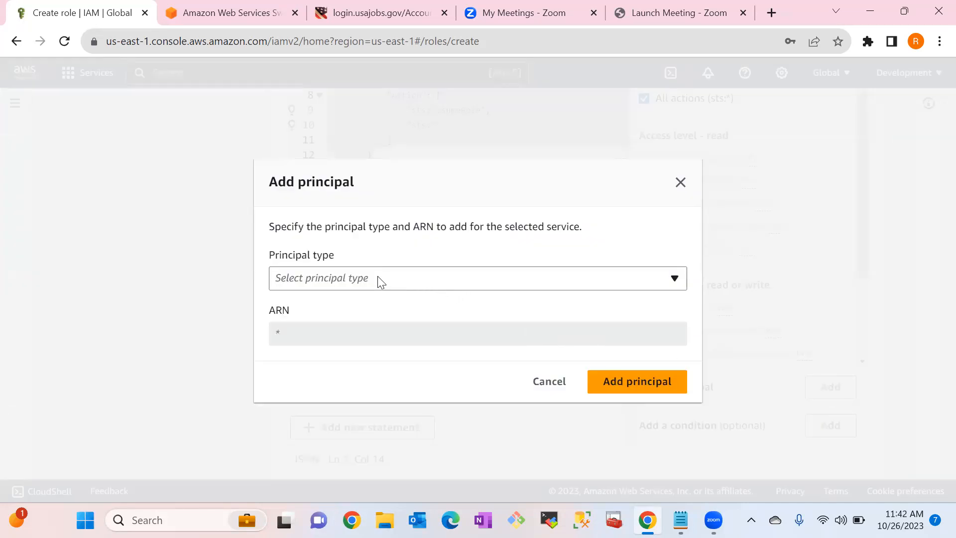
# - In the second browser tab, cancel the role switch and open the list of IAM users
pyautogui.click(234, 24)
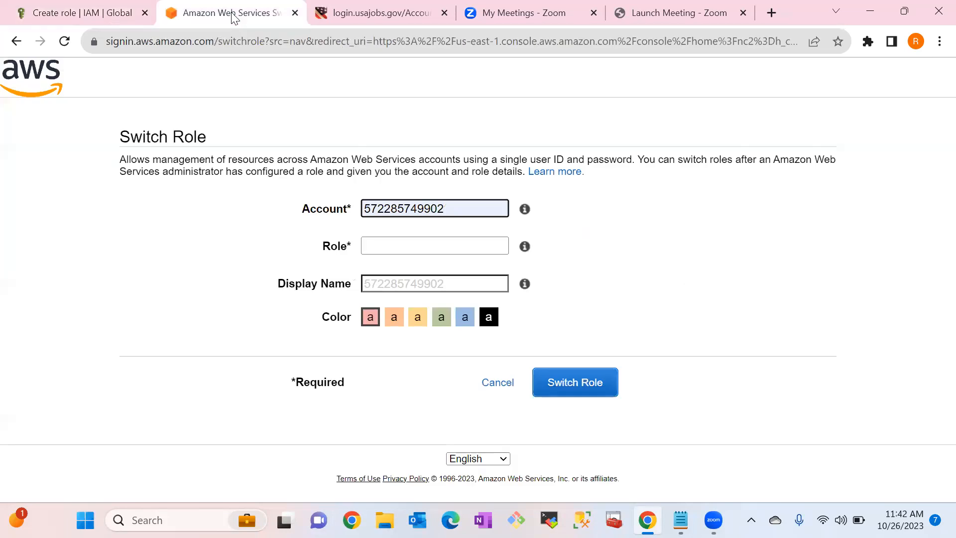
pyautogui.click(120, 4)
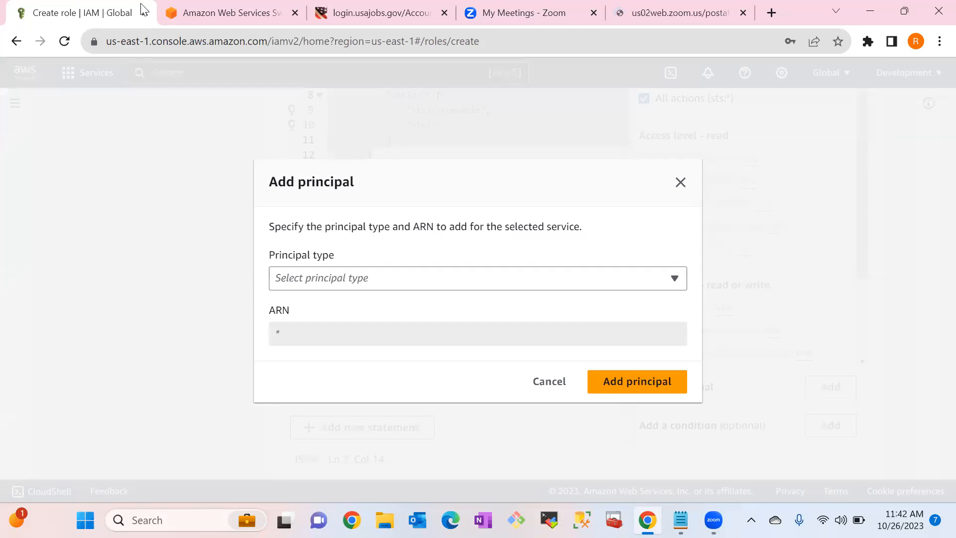
pyautogui.click(195, 15)
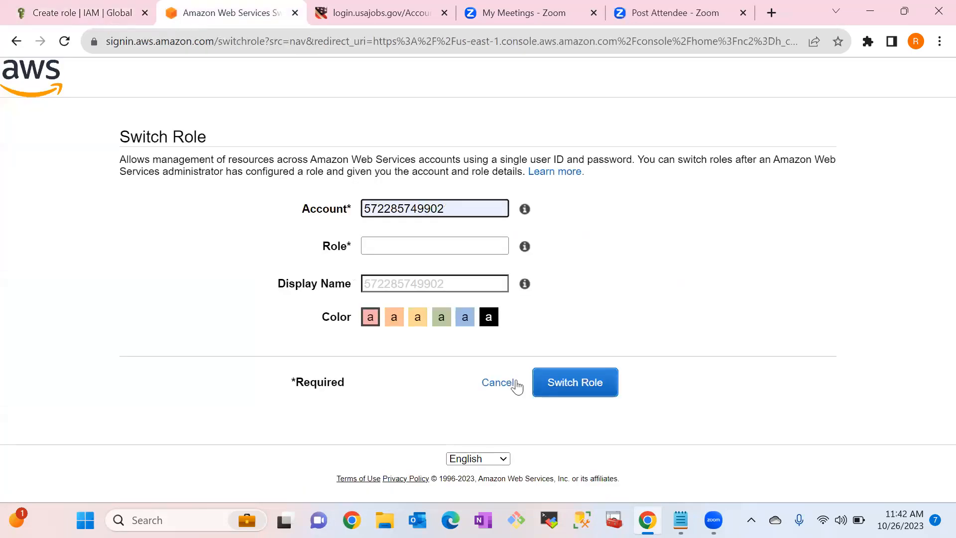
pyautogui.click(500, 385)
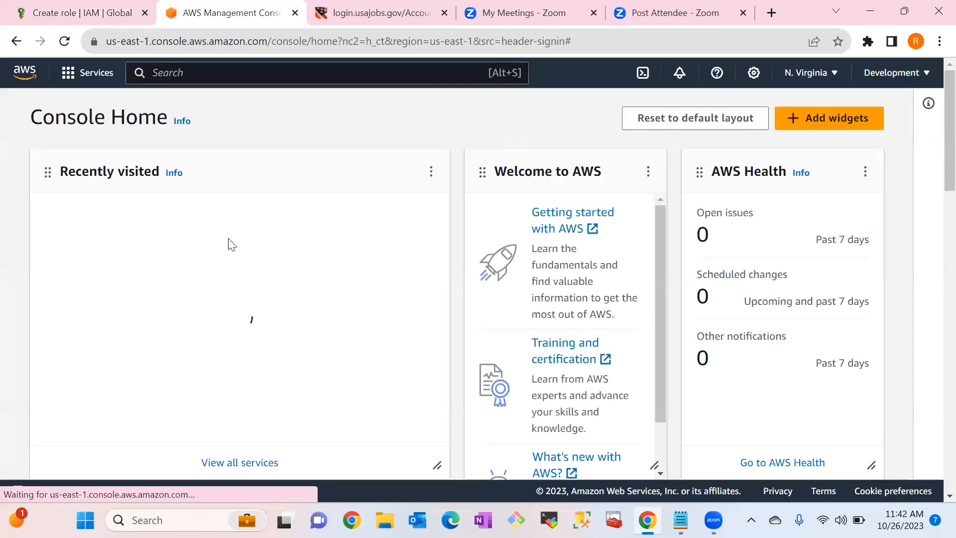
pyautogui.click(169, 75)
pyautogui.write('iam')
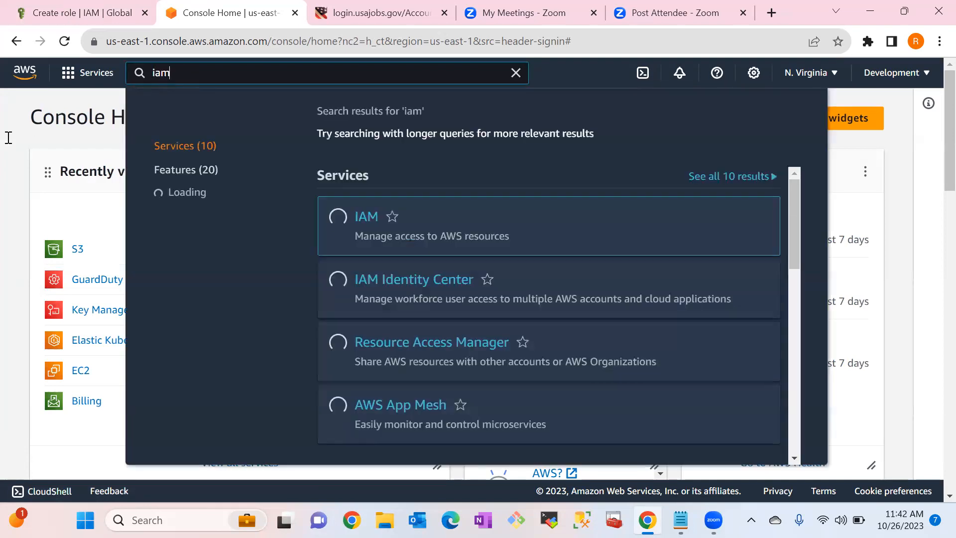
pyautogui.click(362, 219)
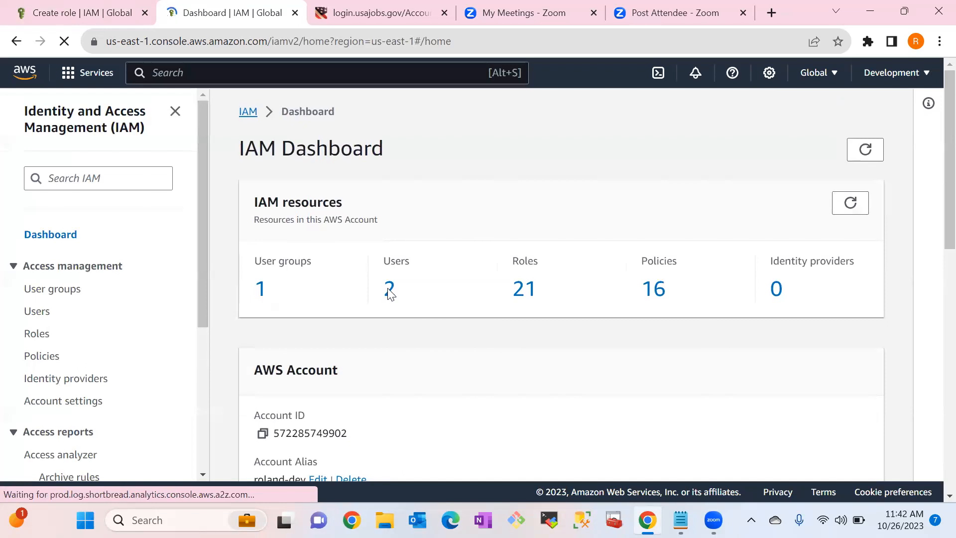
pyautogui.click(388, 290)
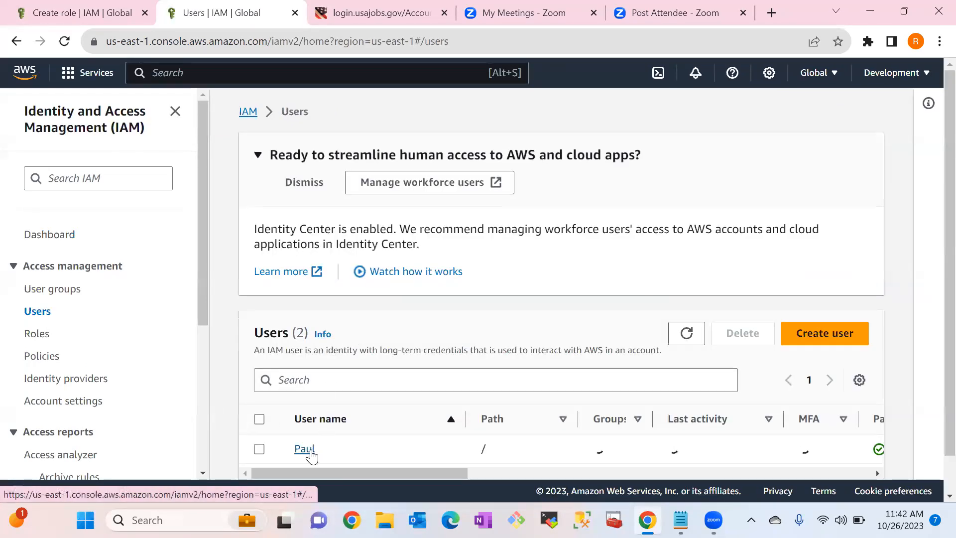
# - Open the first user's details and copy that user's ARN
pyautogui.click(309, 454)
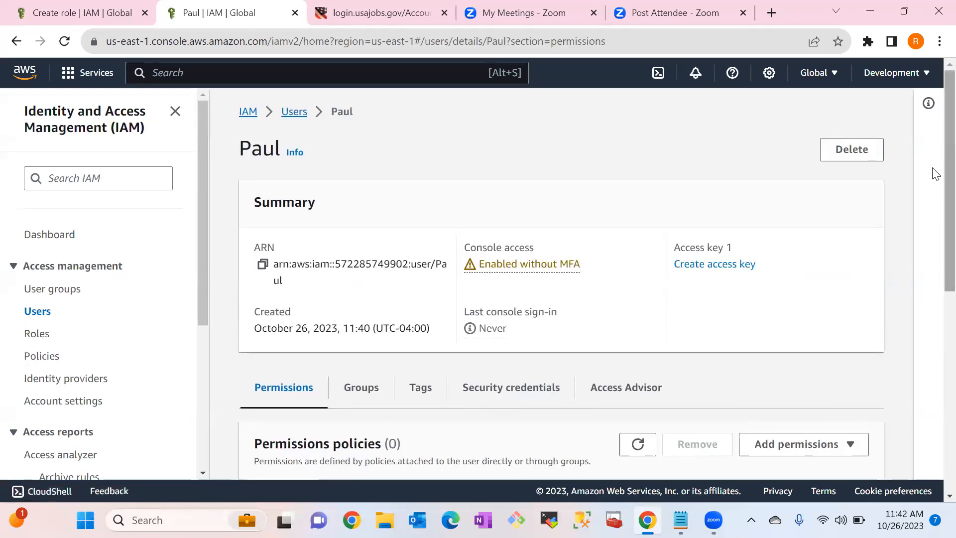
pyautogui.scroll(-2, 934, 199)
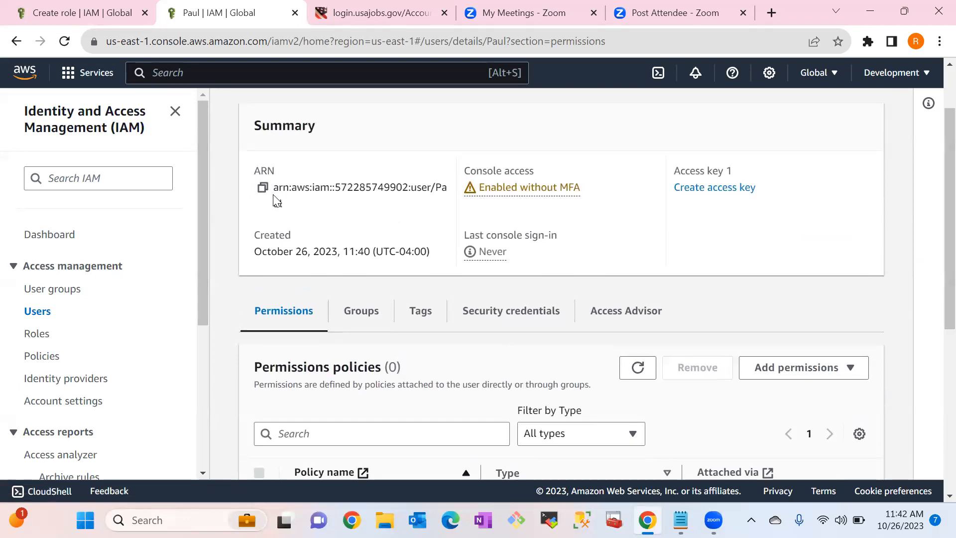
pyautogui.click(263, 192)
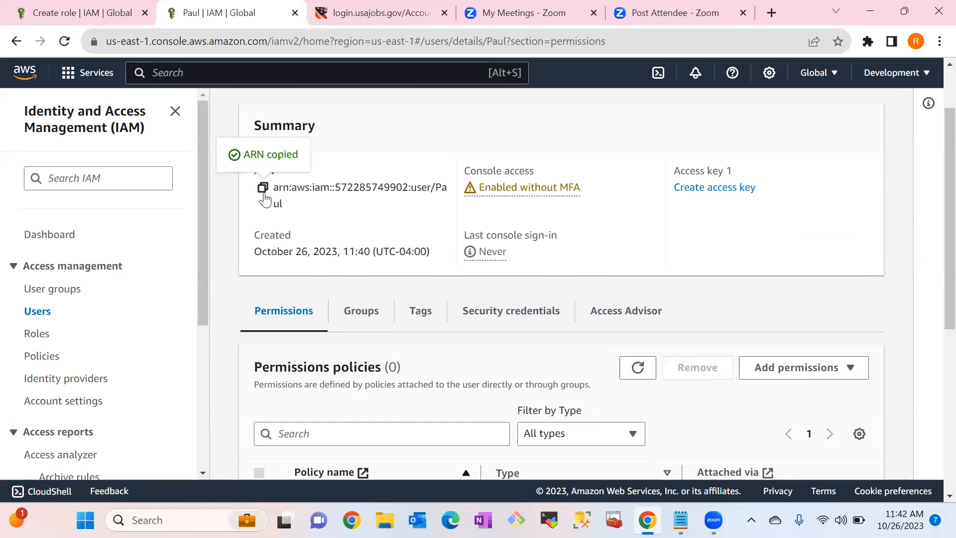
# - Return to the role being created and try to paste the first user's ARN as the principal type
pyautogui.click(89, 11)
pyautogui.click(347, 278)
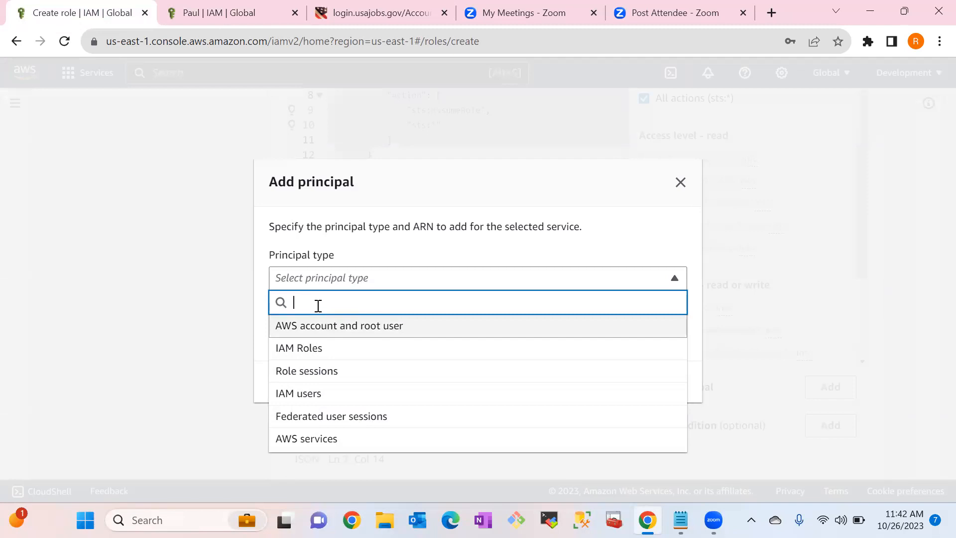
pyautogui.hotkey('ctrl', 'v')
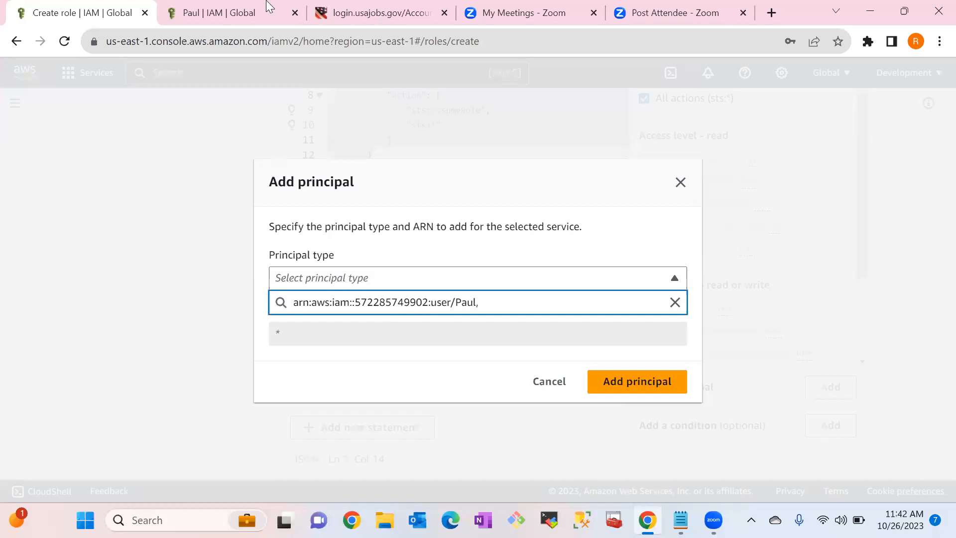
# - Go back to the IAM users in the second browser tab and copy the second user's ARN
pyautogui.click(232, 7)
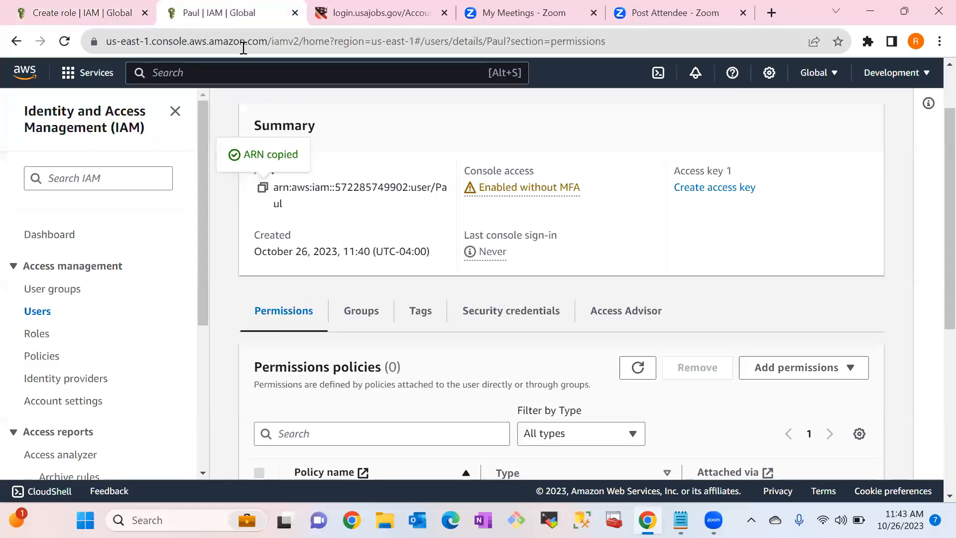
pyautogui.scroll(-5, 932, 231)
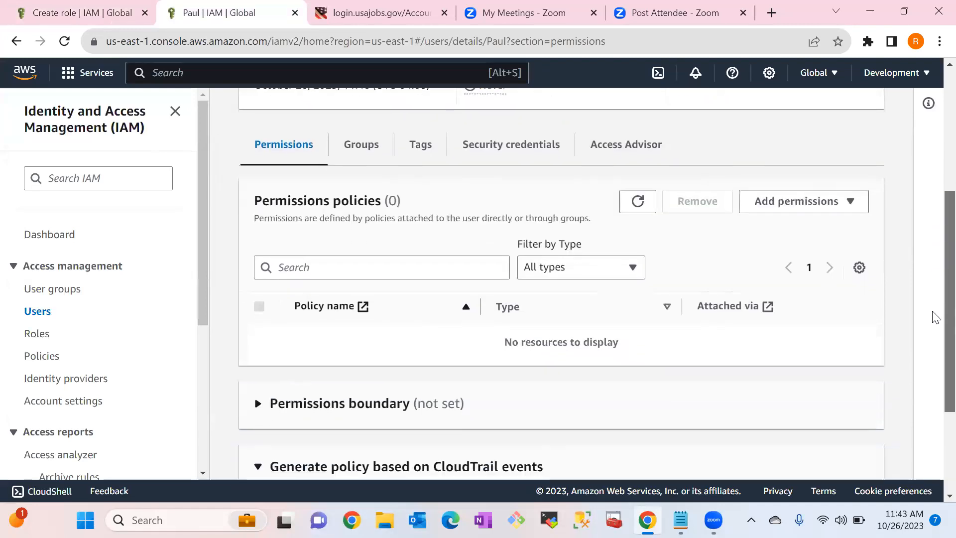
pyautogui.scroll(-1, 934, 383)
pyautogui.scroll(3, 932, 348)
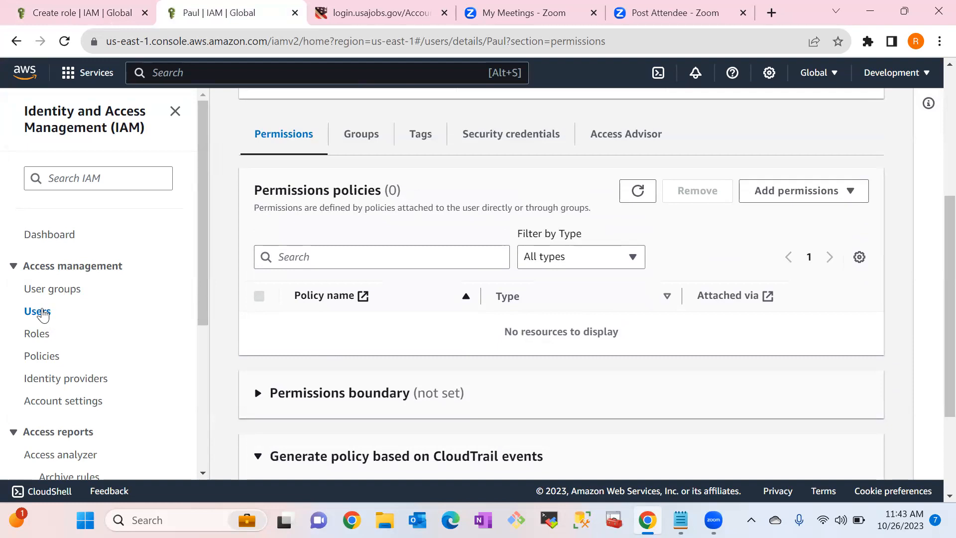
pyautogui.click(41, 313)
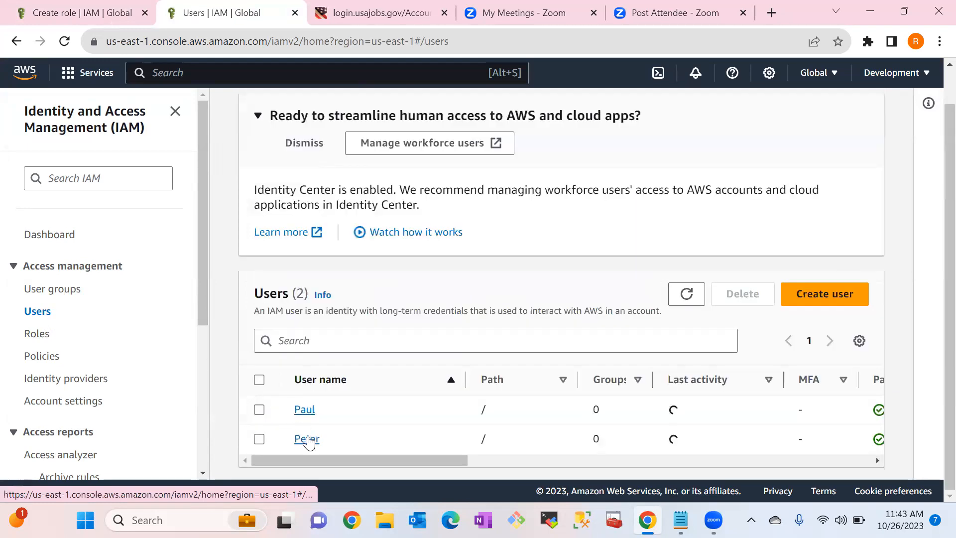
pyautogui.click(307, 439)
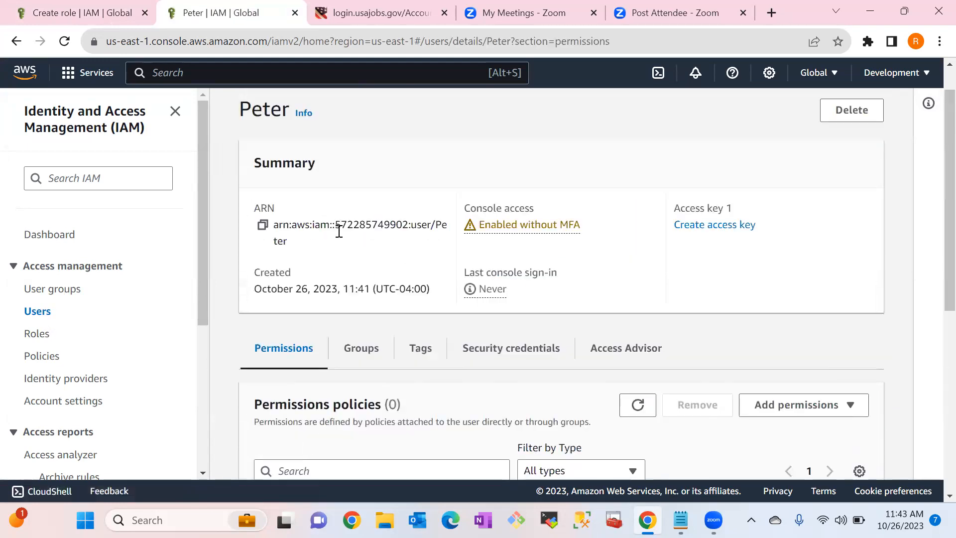
pyautogui.click(262, 225)
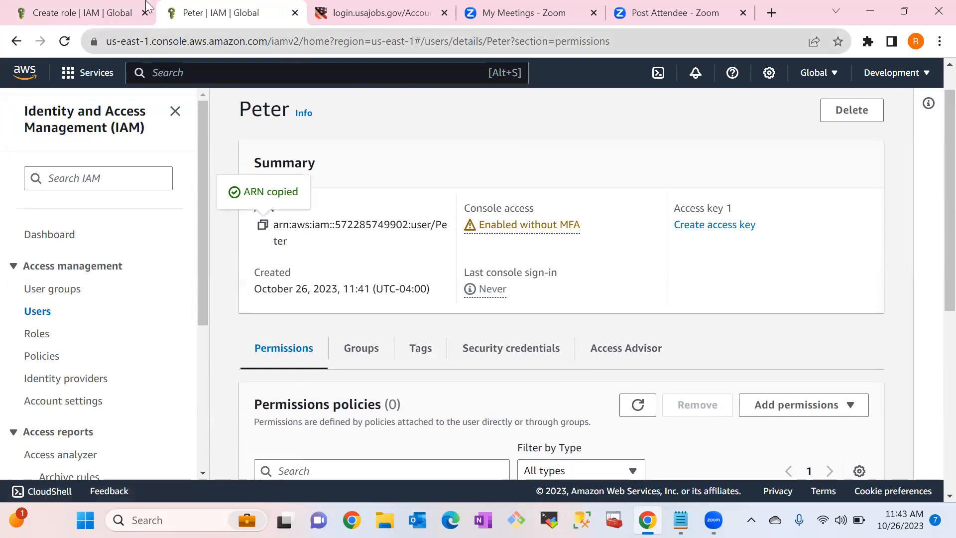
# - Return to the role's custom trust policy and add the second user's ARN as the AWS principal of Statement1
pyautogui.click(80, 6)
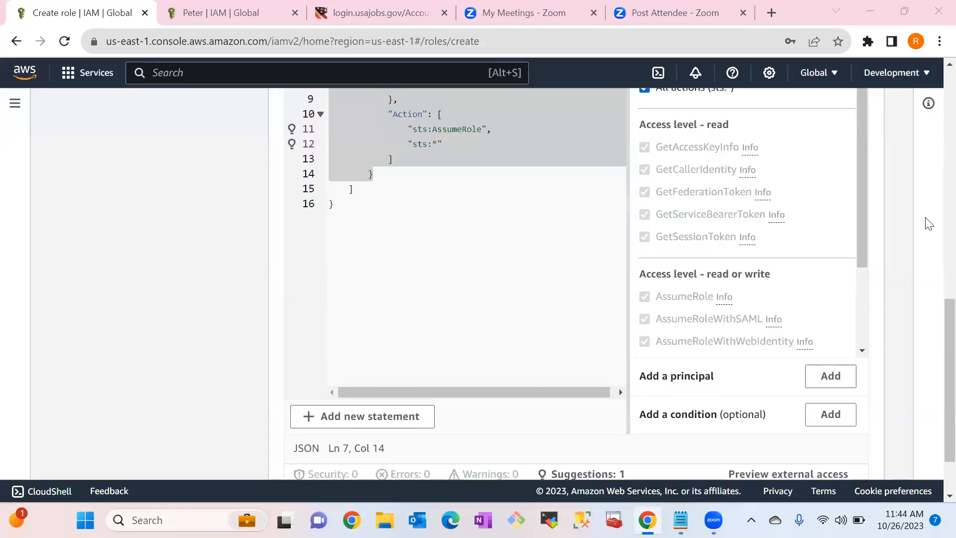
pyautogui.scroll(3, 934, 331)
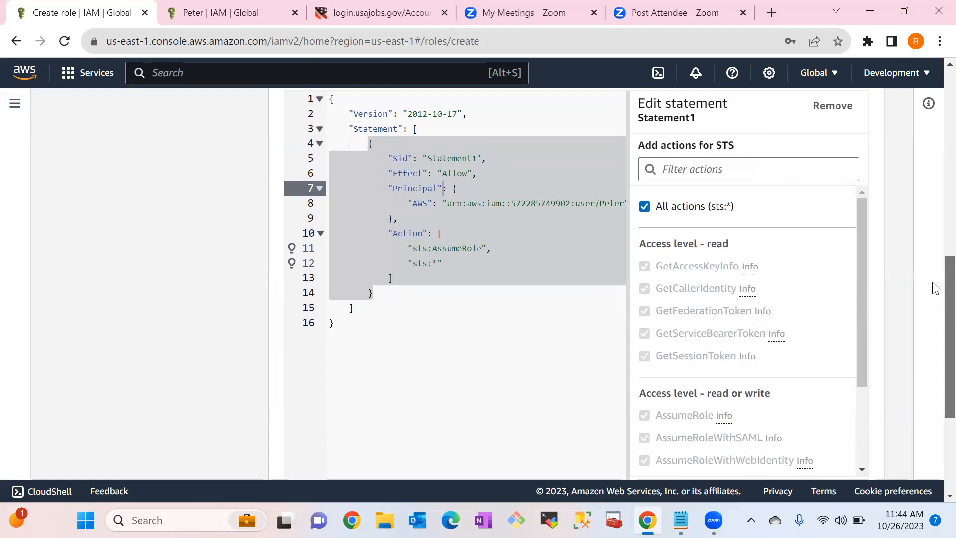
# - Start adding another principal to Statement1, and copy the first user's ARN from the IAM users in the second browser tab
pyautogui.scroll(-3, 935, 289)
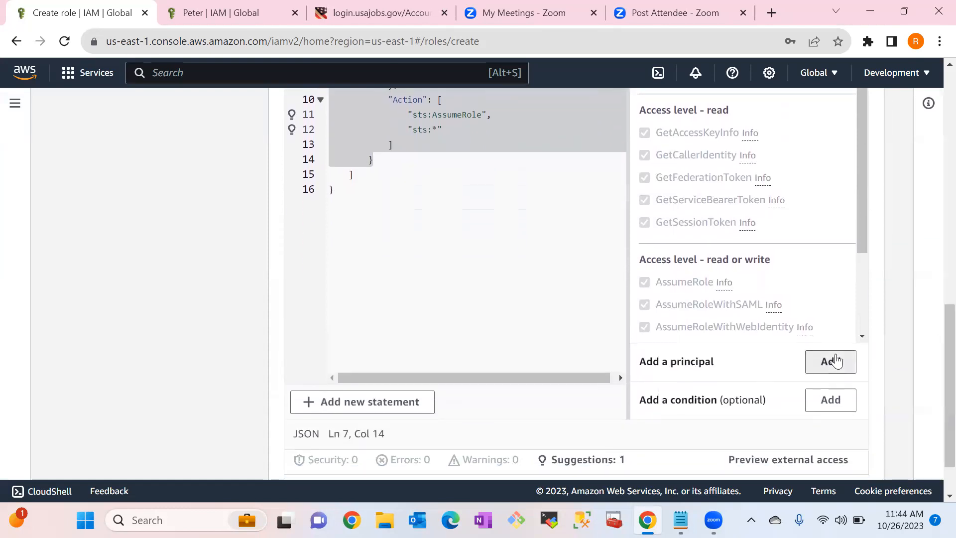
pyautogui.click(835, 361)
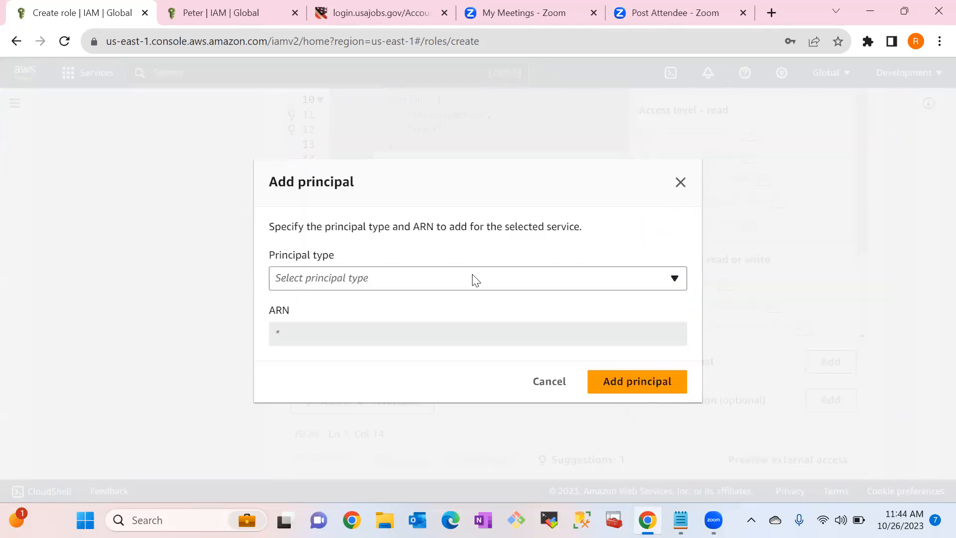
pyautogui.click(209, 11)
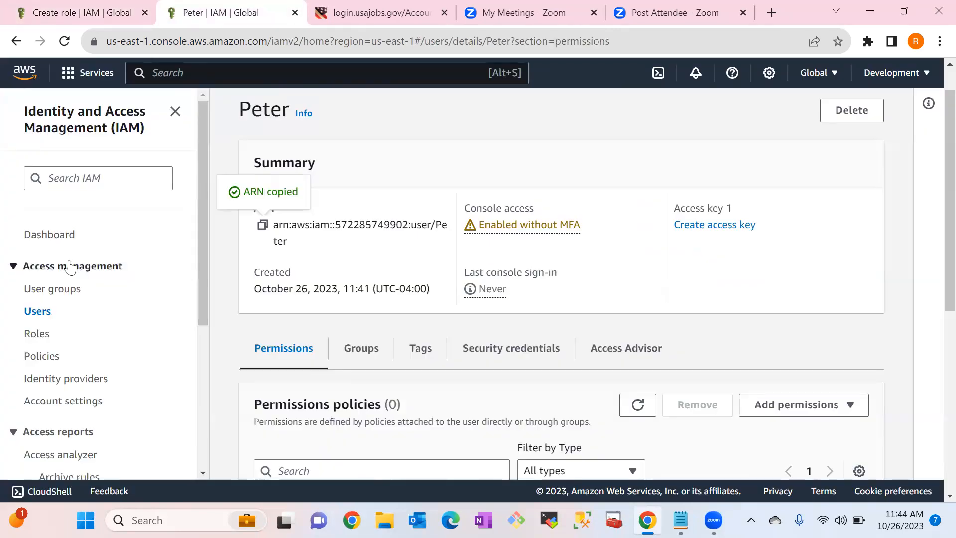
pyautogui.click(37, 310)
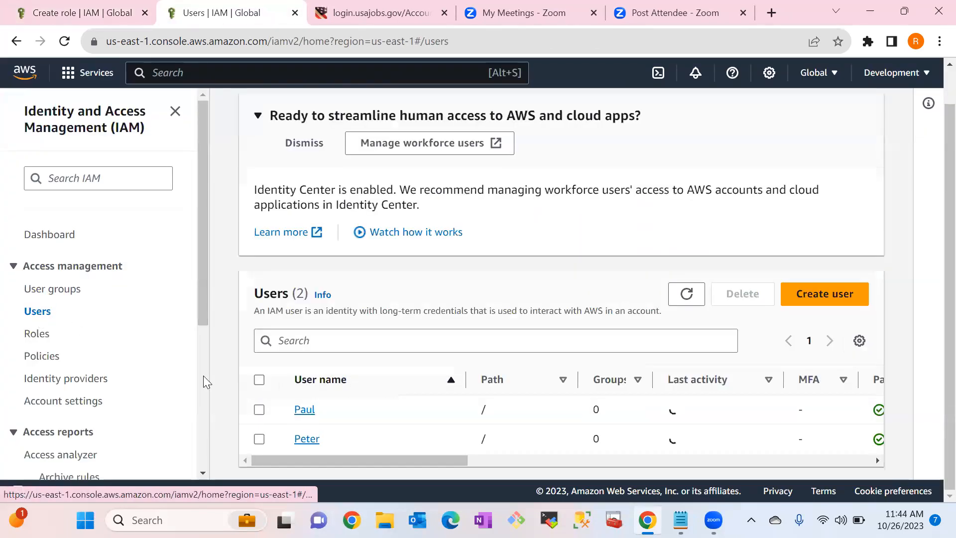
pyautogui.click(305, 410)
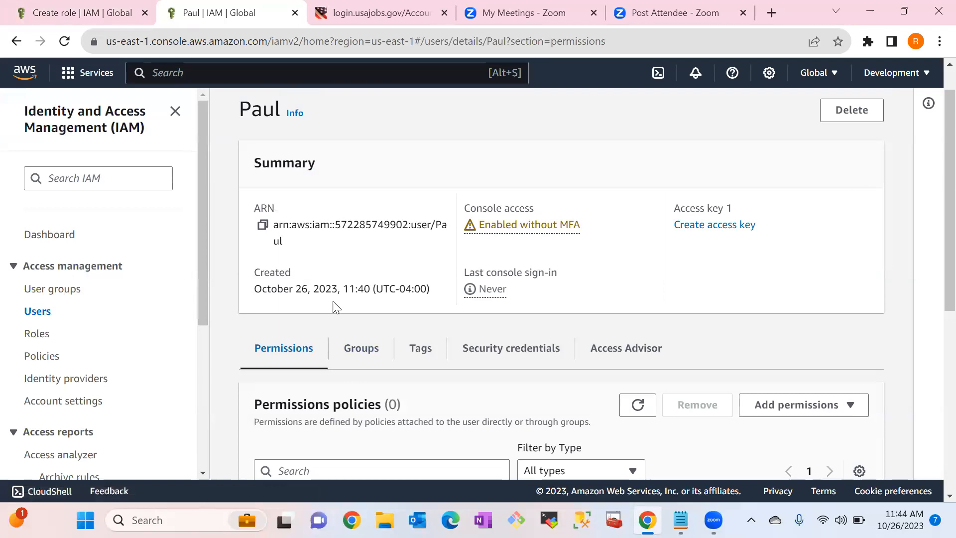
pyautogui.click(262, 225)
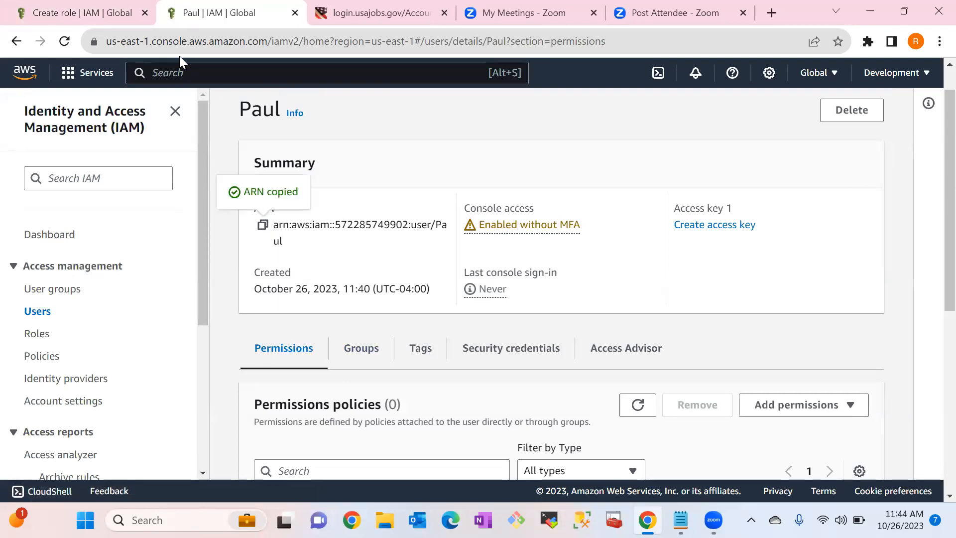
# - Return to the role being created and add a principal of type IAM users, replacing the placeholder ARN with the first user's copied ARN
pyautogui.click(117, 11)
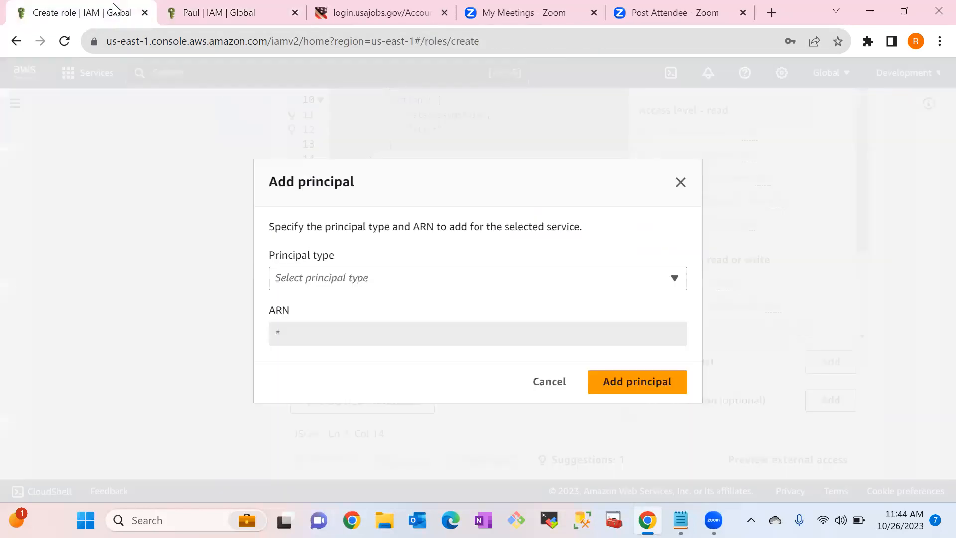
pyautogui.click(497, 282)
pyautogui.click(314, 392)
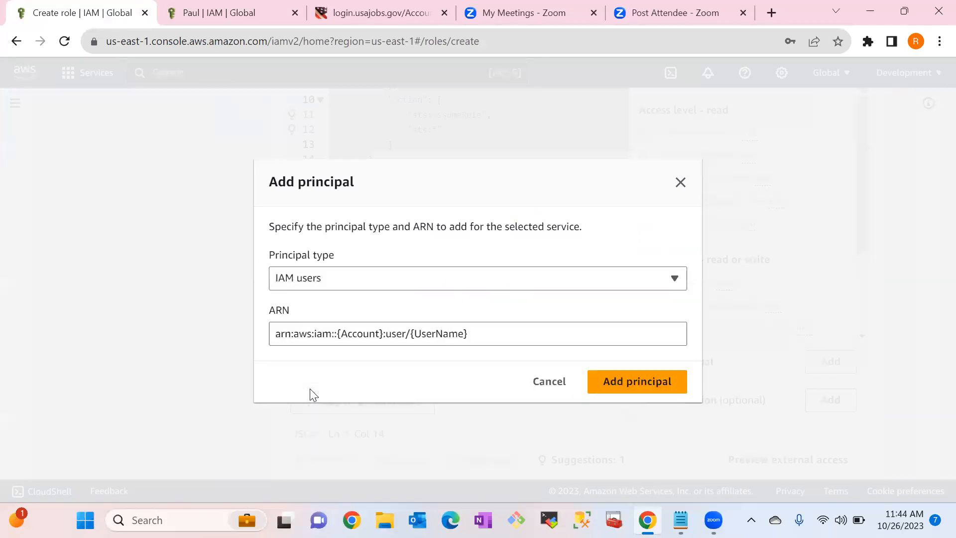
pyautogui.click(481, 333)
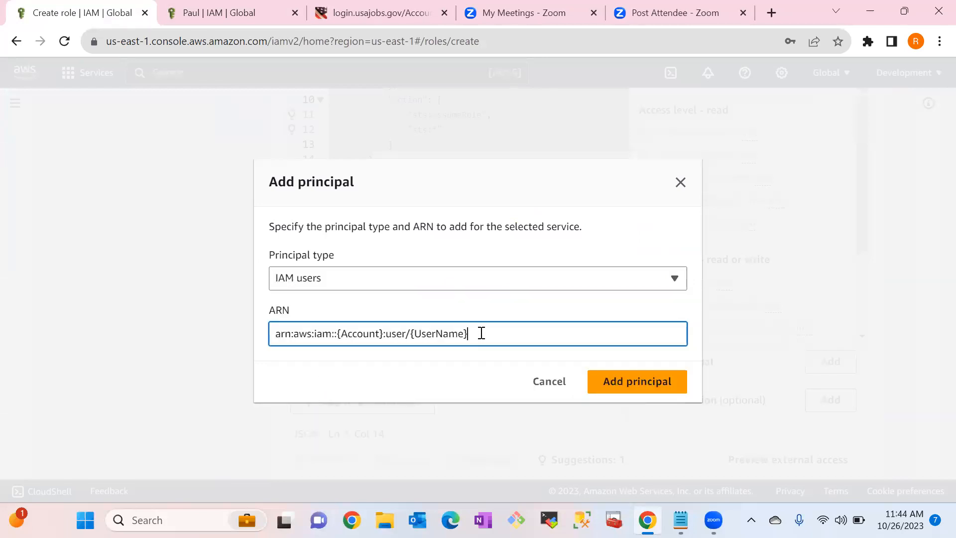
pyautogui.press('BackSpace')
pyautogui.press('BackSpace')
pyautogui.press('BackSpace')
pyautogui.press('BackSpace')
pyautogui.press('BackSpace')
pyautogui.press('BackSpace')
pyautogui.press('BackSpace')
pyautogui.press('BackSpace')
pyautogui.press('BackSpace')
pyautogui.press('BackSpace')
pyautogui.press('BackSpace')
pyautogui.press('BackSpace')
pyautogui.press('BackSpace')
pyautogui.press('BackSpace')
pyautogui.press('BackSpace')
pyautogui.press('BackSpace')
pyautogui.press('BackSpace')
pyautogui.press('BackSpace')
pyautogui.press('BackSpace')
pyautogui.press('BackSpace')
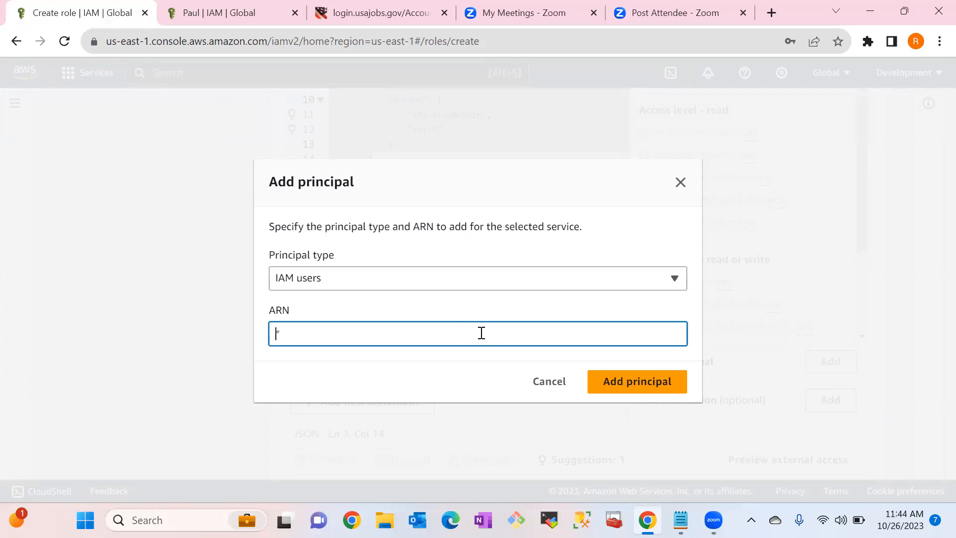
pyautogui.hotkey('ctrl', 'v')
pyautogui.click(637, 392)
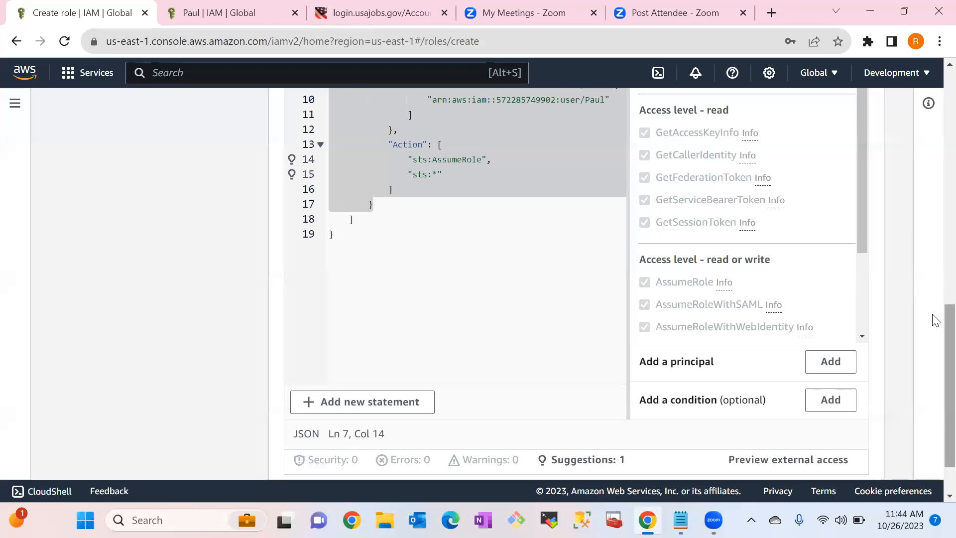
# - Proceed to the role's permissions, attach the AdministratorAccess policy, and continue to the naming and review stage
pyautogui.scroll(-1, 933, 328)
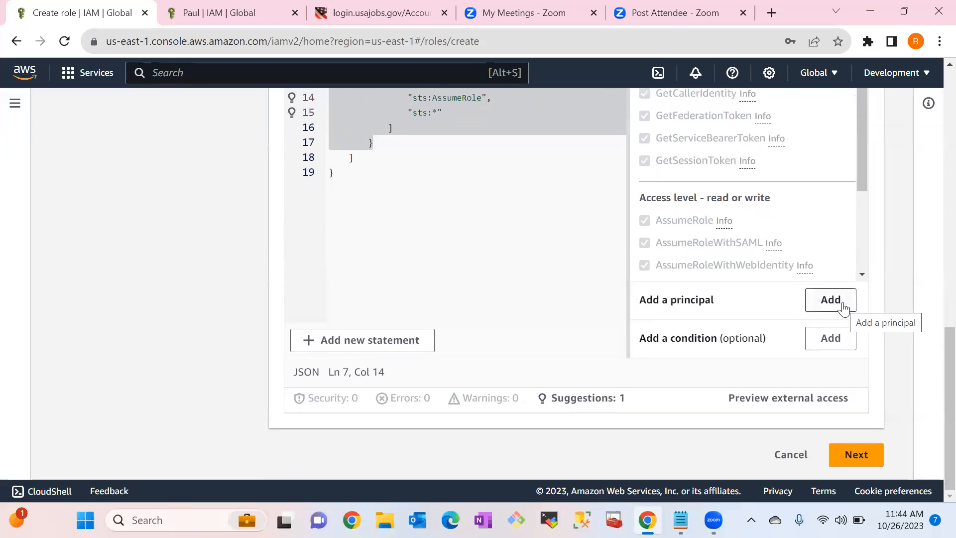
pyautogui.moveTo(934, 350); pyautogui.dragTo(933, 374)
pyautogui.click(847, 453)
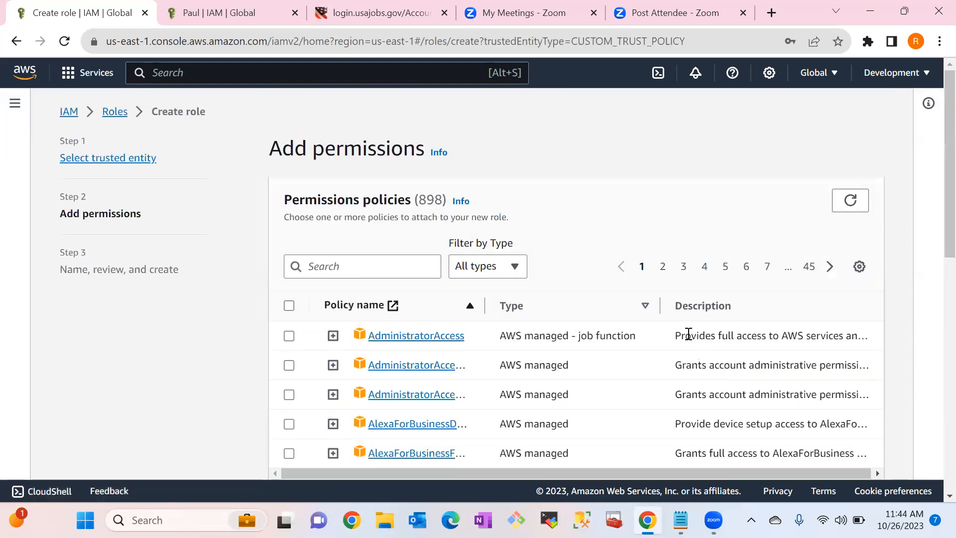
pyautogui.click(289, 336)
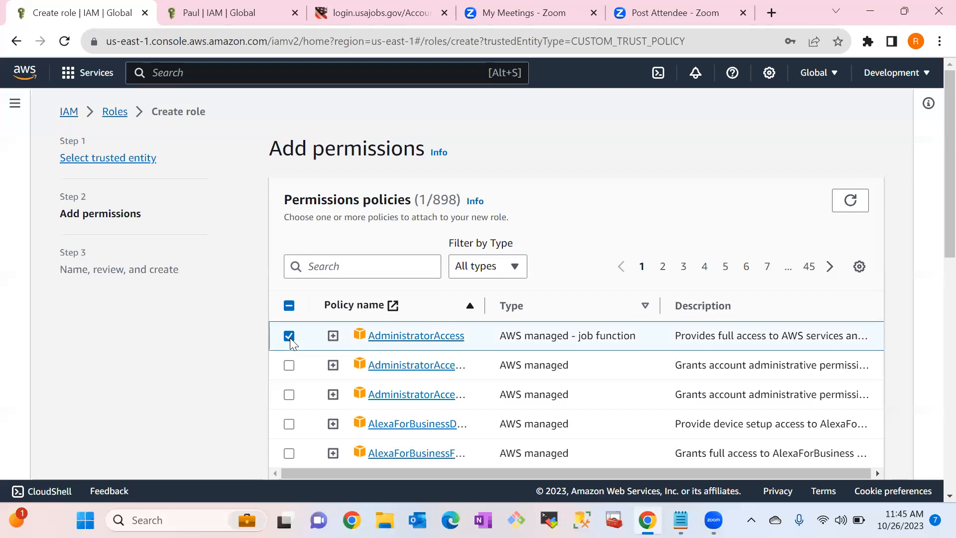
pyautogui.scroll(-10, 933, 278)
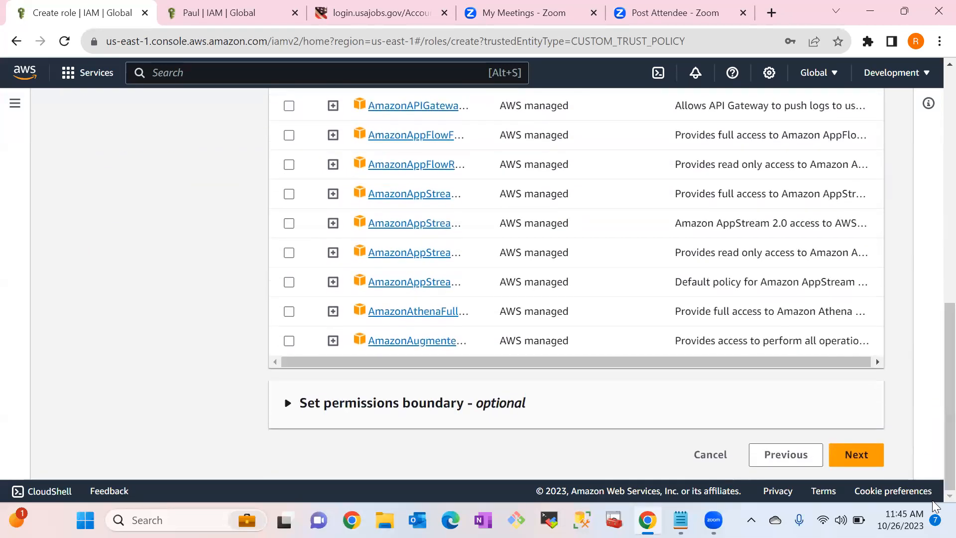
pyautogui.click(866, 455)
# - Name the role SamAcctRole
pyautogui.click(380, 214)
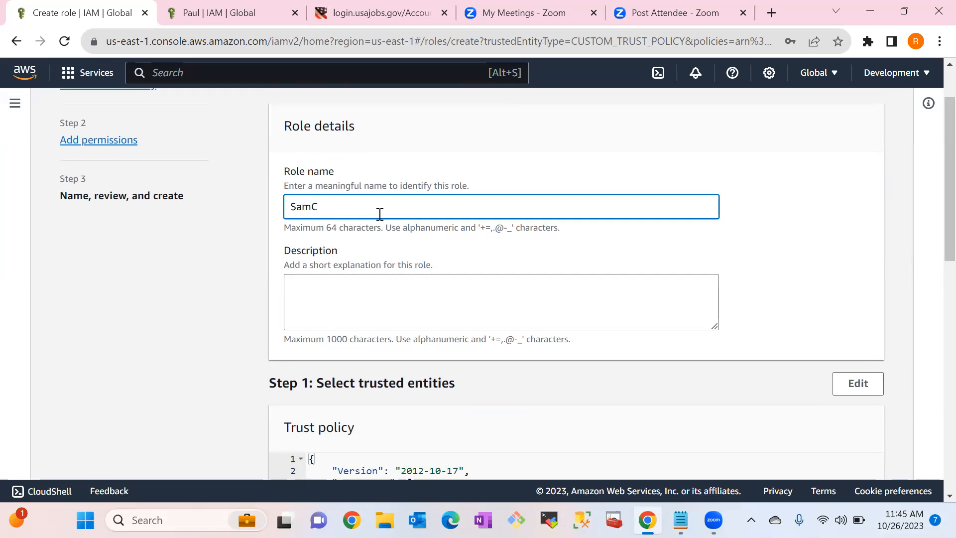
pyautogui.write('cct')
pyautogui.write('Role')
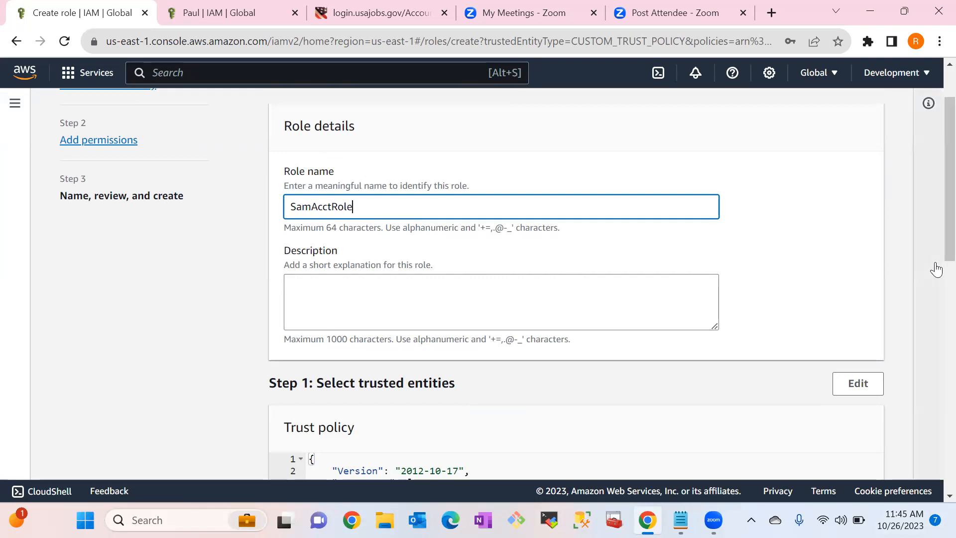
# - Review the trust policy's two user principals and the permissions policy summary, and submit the role for creation
pyautogui.scroll(-5, 934, 249)
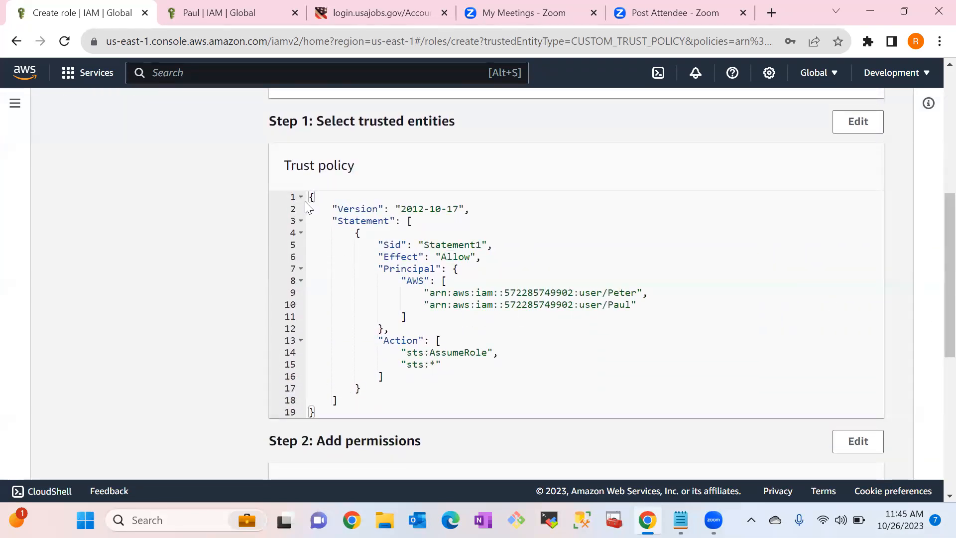
pyautogui.moveTo(310, 197); pyautogui.dragTo(379, 211)
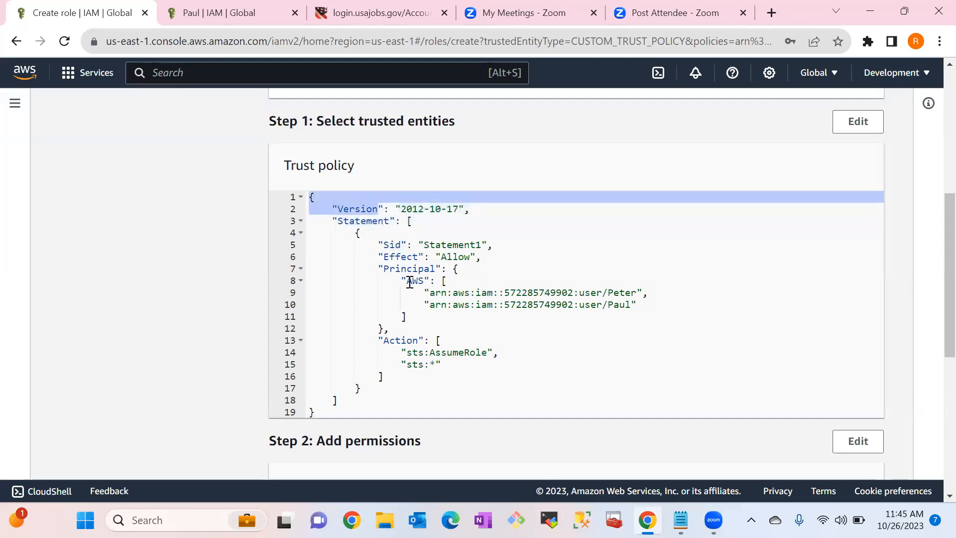
pyautogui.moveTo(424, 294); pyautogui.dragTo(666, 304)
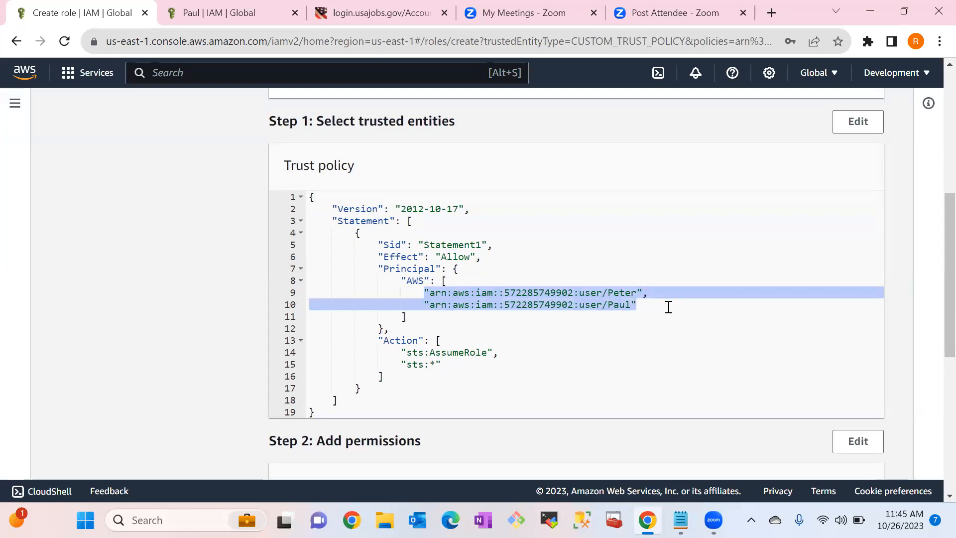
pyautogui.click(677, 323)
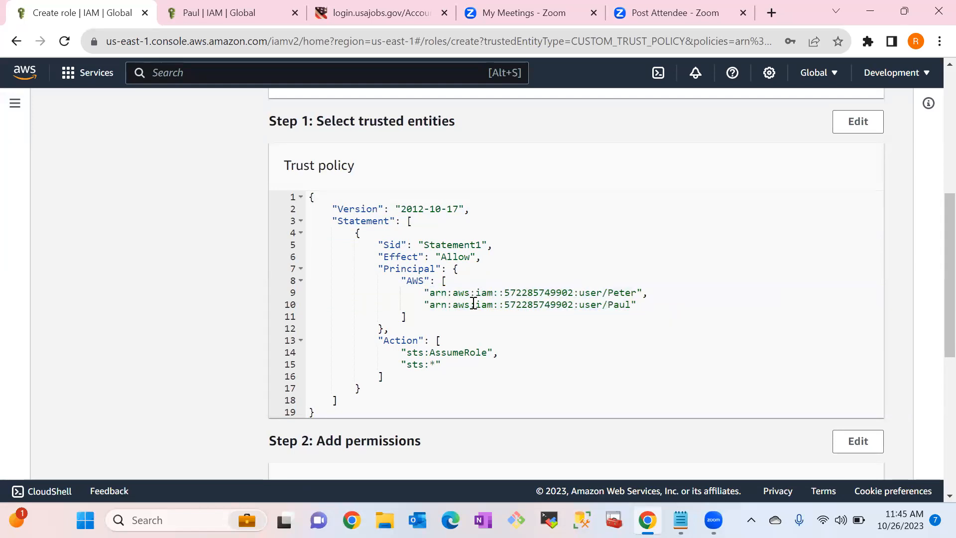
pyautogui.moveTo(419, 293); pyautogui.dragTo(493, 300)
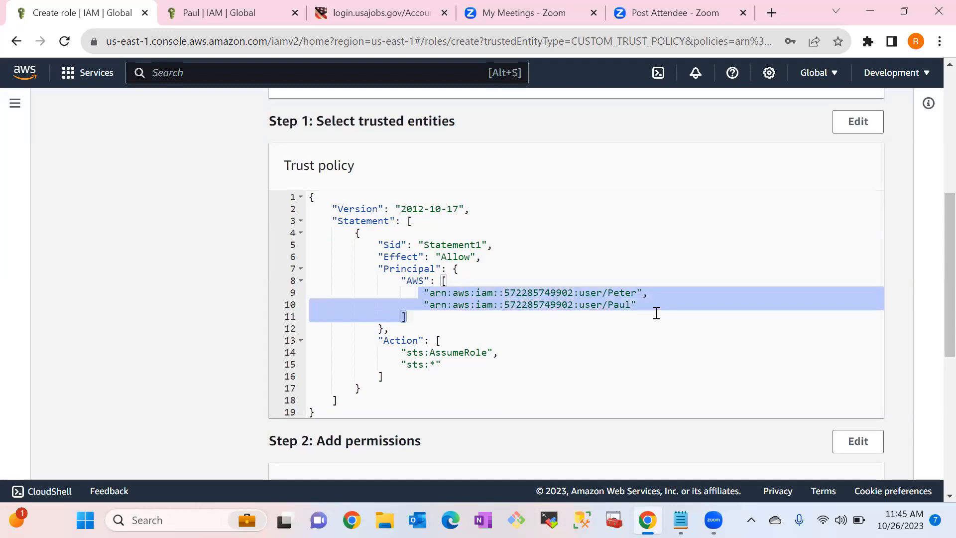
pyautogui.scroll(-5, 935, 351)
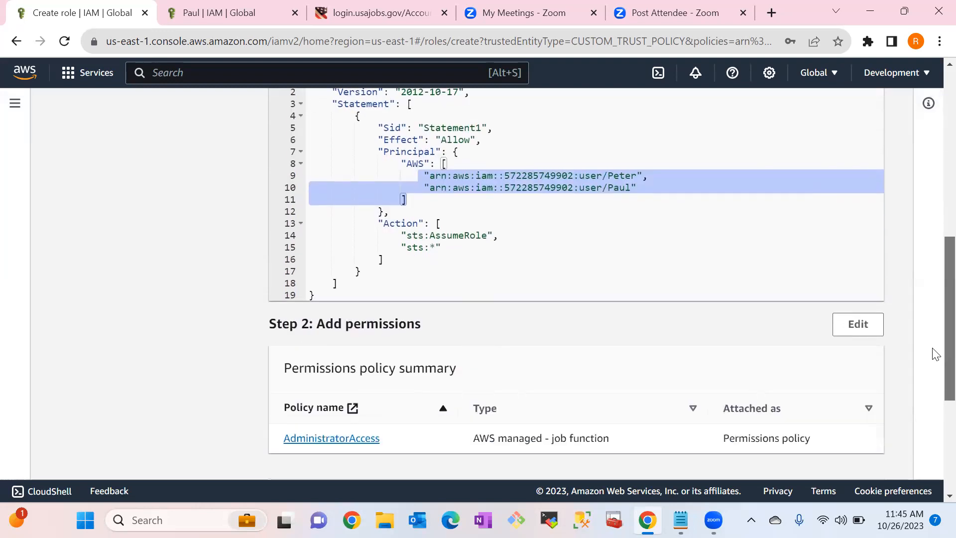
pyautogui.scroll(-3, 934, 391)
pyautogui.click(849, 462)
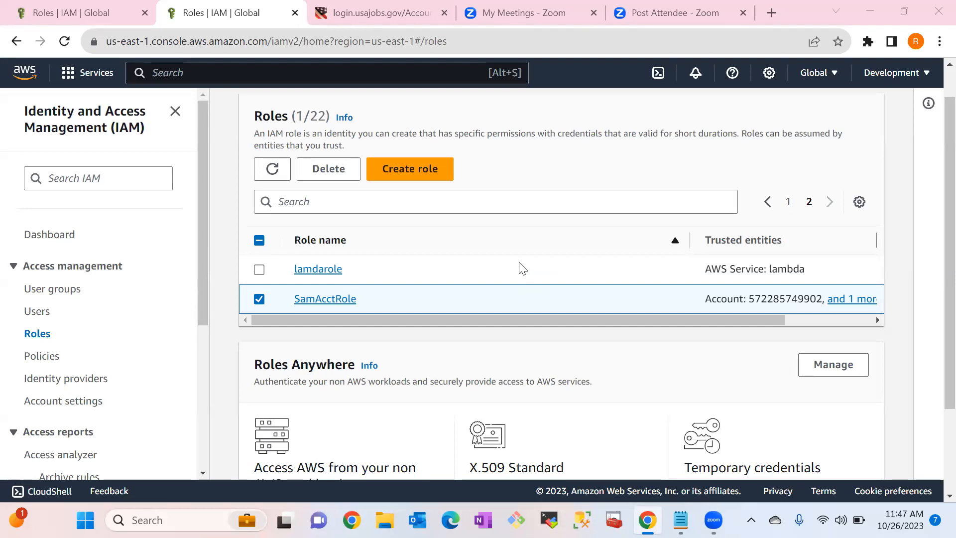
# - Reverse the role name sorting, open SamAcctRole's details and view its attached AdministratorAccess policy
pyautogui.click(474, 244)
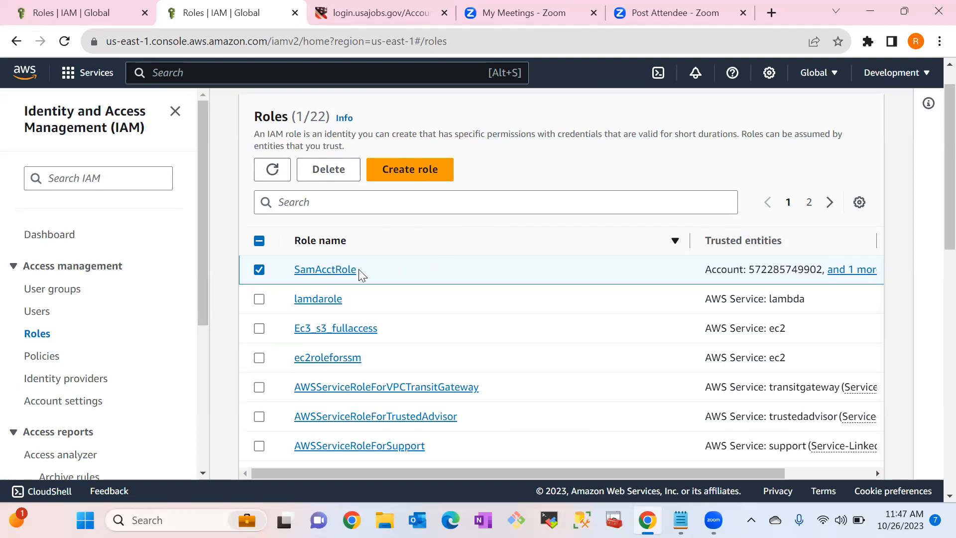
pyautogui.click(338, 269)
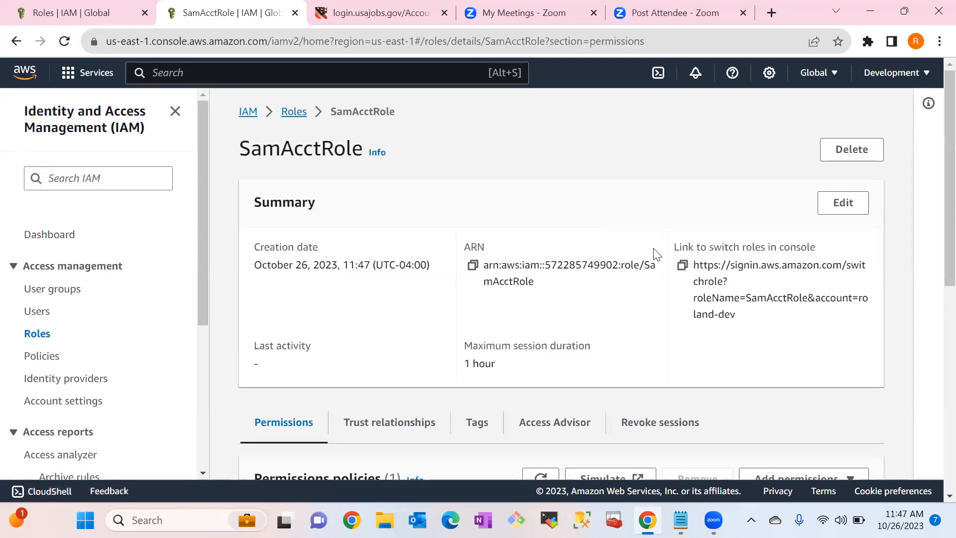
pyautogui.scroll(-5, 934, 175)
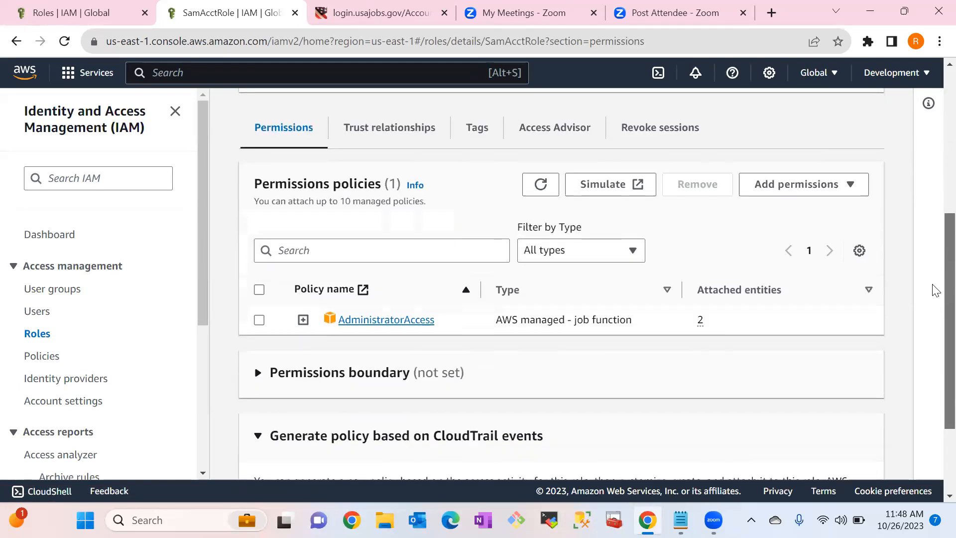
pyautogui.click(400, 312)
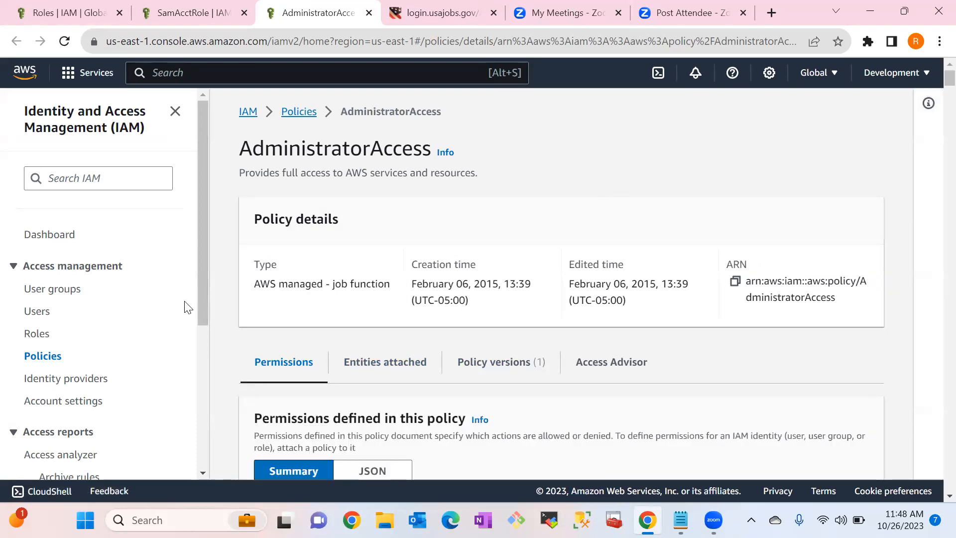
# - Go back to the roles list, reopen SamAcctRole and examine the trusted entities in its trust relationships
pyautogui.click(30, 334)
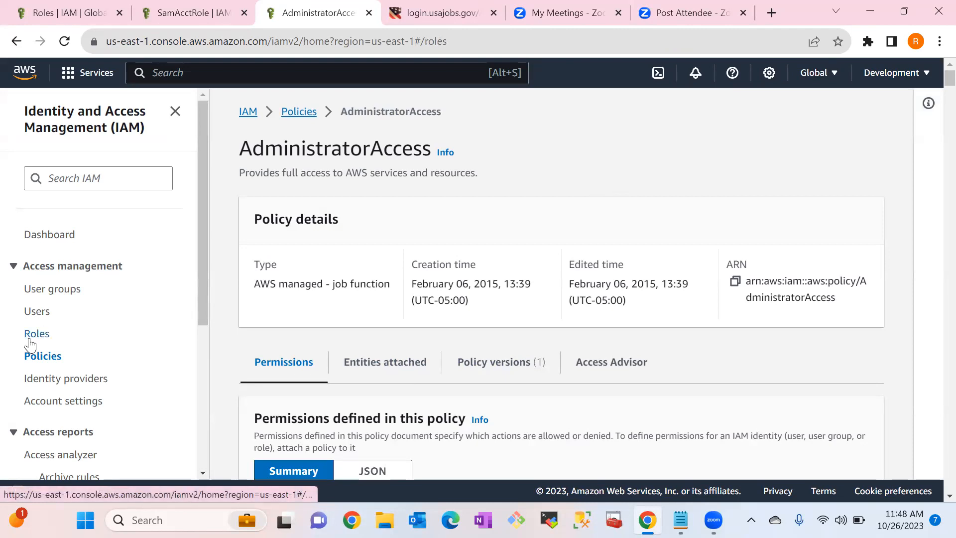
pyautogui.moveTo(935, 179)
pyautogui.mouseDown()
pyautogui.moveTo(932, 455)
pyautogui.moveTo(933, 165)
pyautogui.mouseUp()
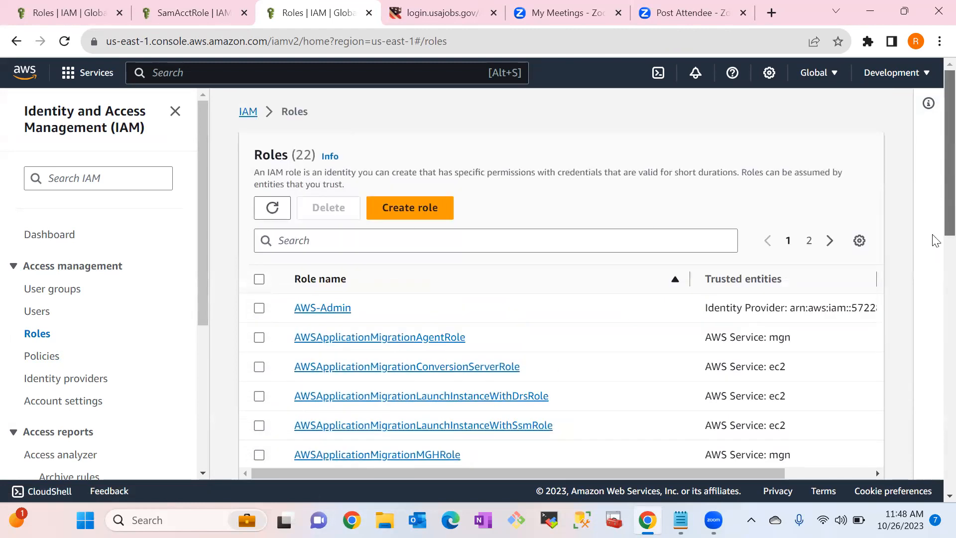
pyautogui.moveTo(935, 241); pyautogui.dragTo(932, 437)
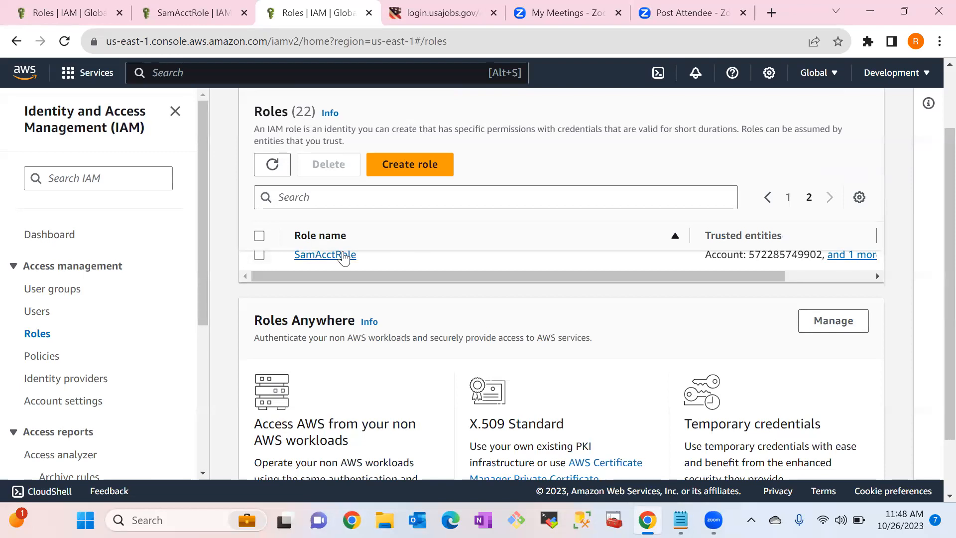
pyautogui.click(338, 256)
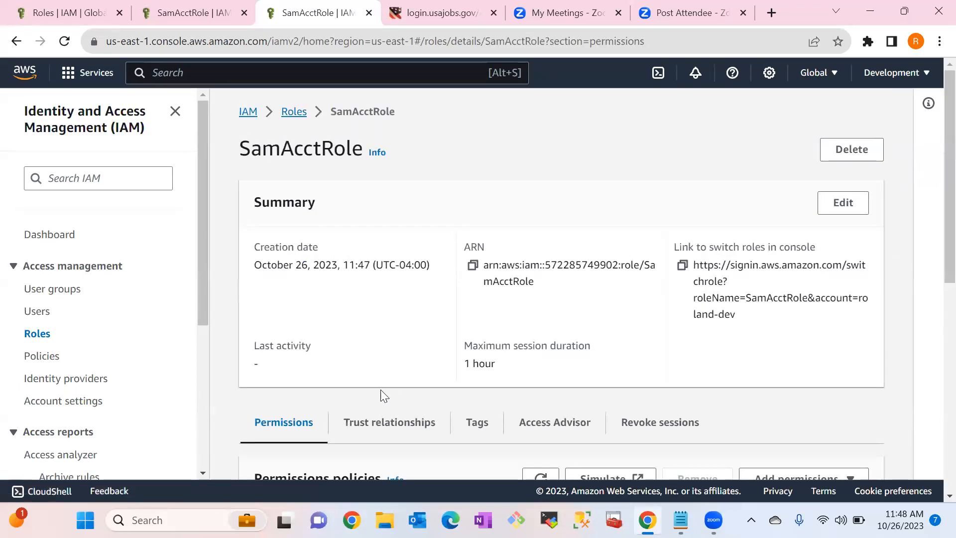
pyautogui.moveTo(934, 187); pyautogui.dragTo(933, 264)
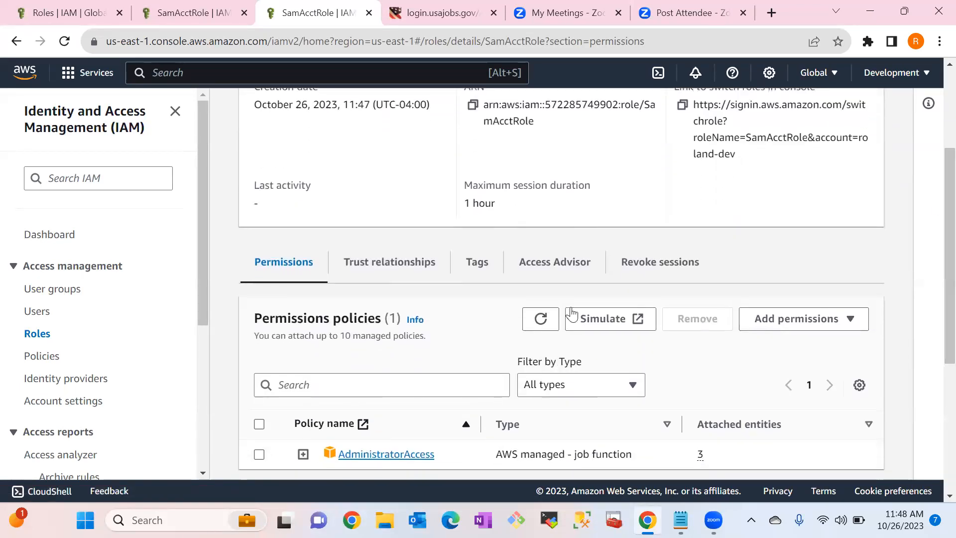
pyautogui.click(415, 275)
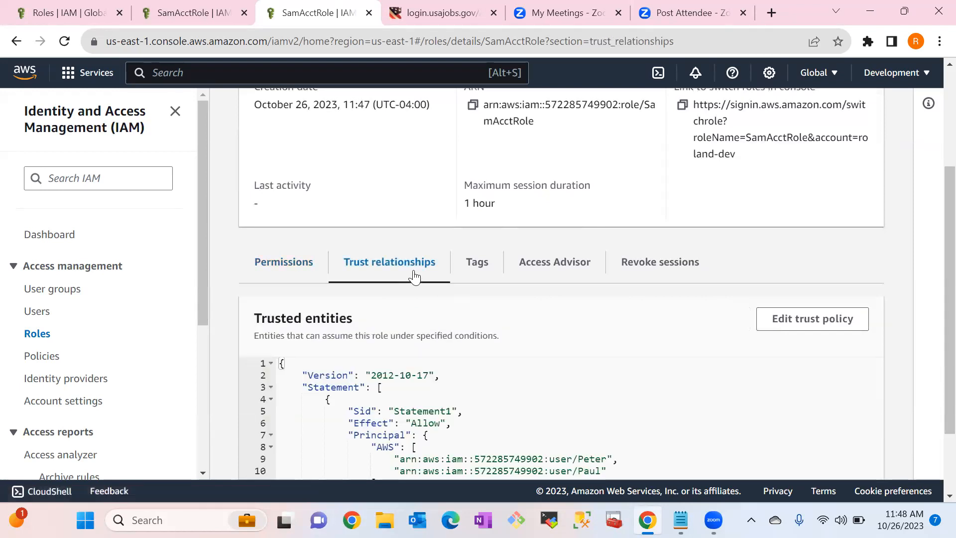
pyautogui.moveTo(934, 188); pyautogui.dragTo(933, 252)
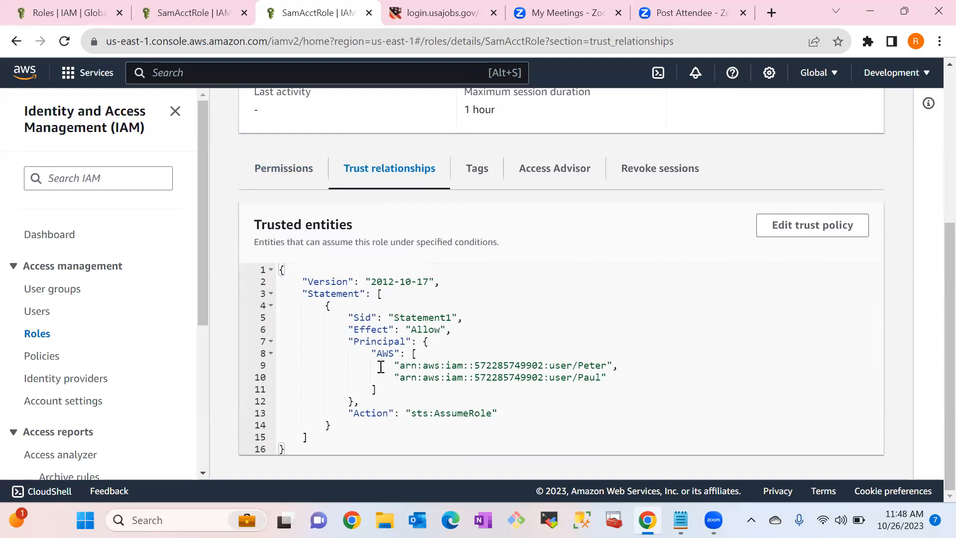
# - Examine the two user principals in SamAcctRole's trust policy and the role's summary details
pyautogui.moveTo(386, 365); pyautogui.dragTo(471, 377)
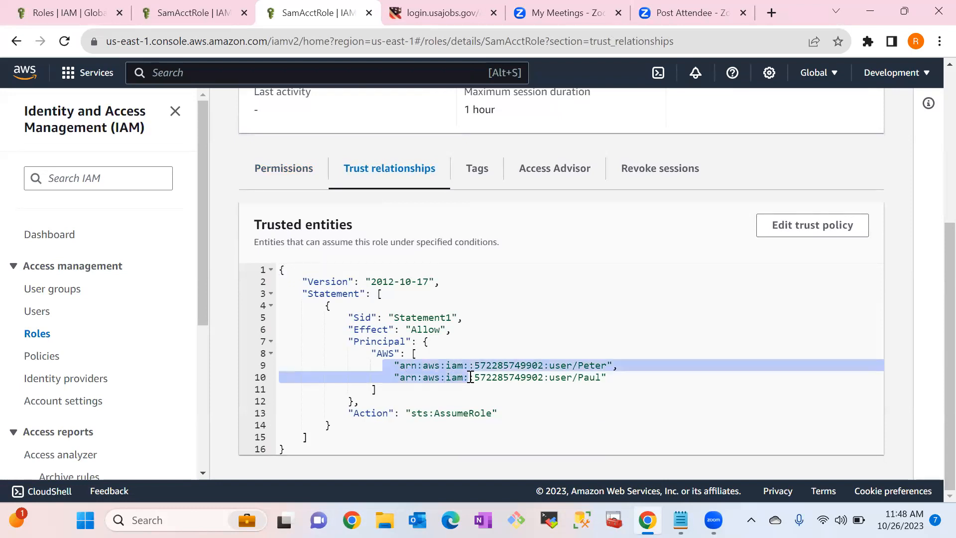
pyautogui.click(617, 394)
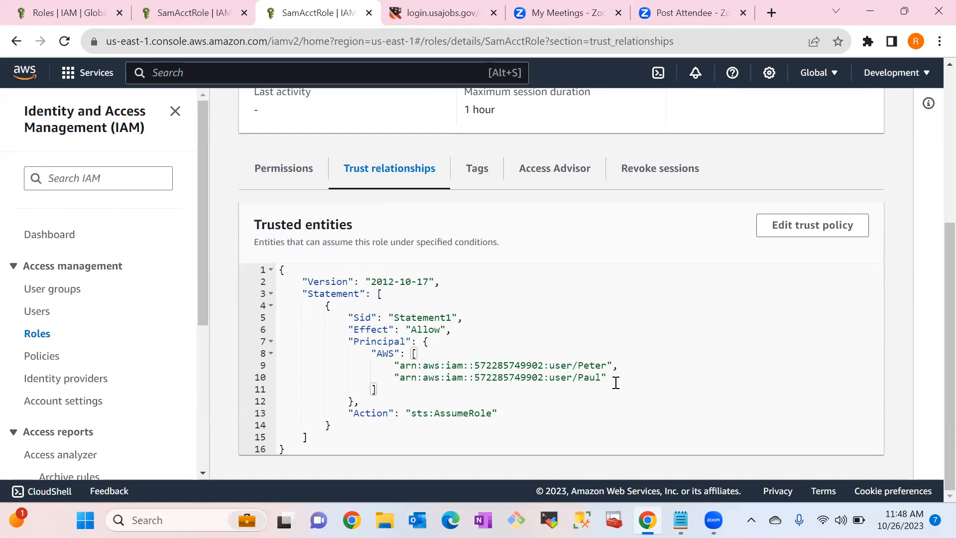
pyautogui.moveTo(393, 368); pyautogui.dragTo(621, 376)
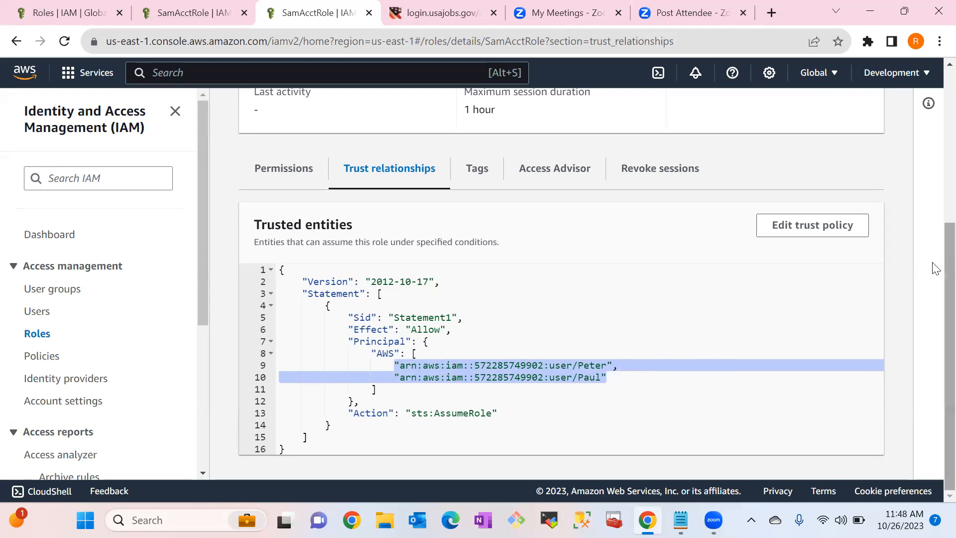
pyautogui.scroll(1, 934, 269)
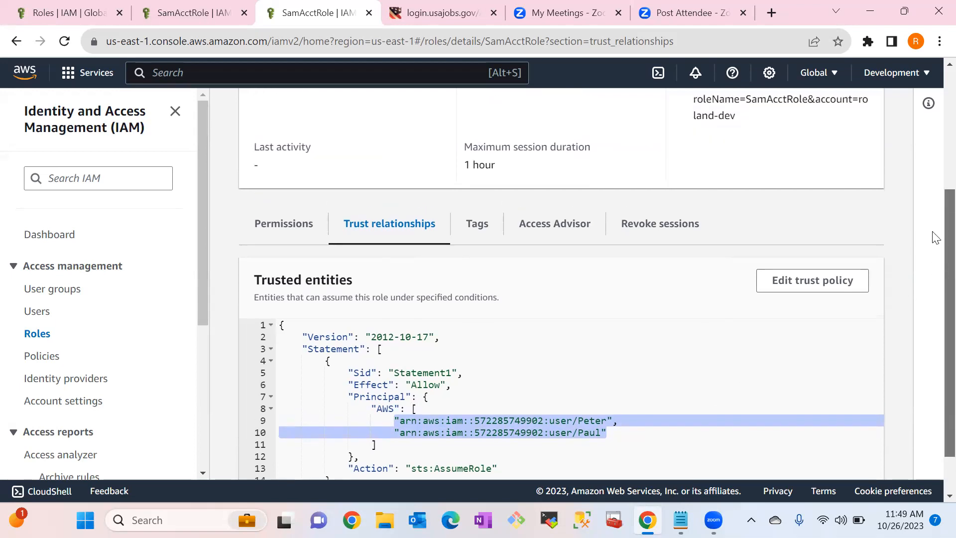
pyautogui.scroll(4, 935, 238)
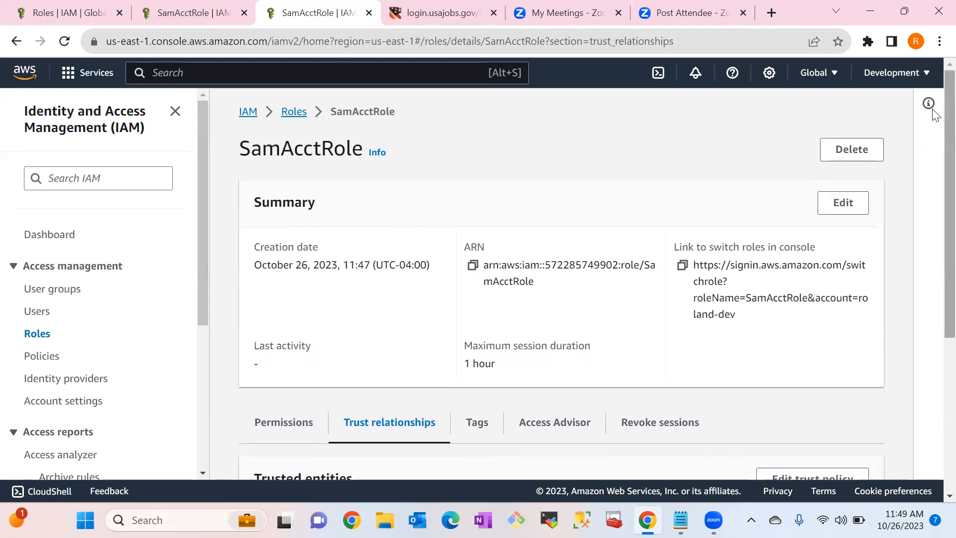
pyautogui.scroll(-5, 932, 305)
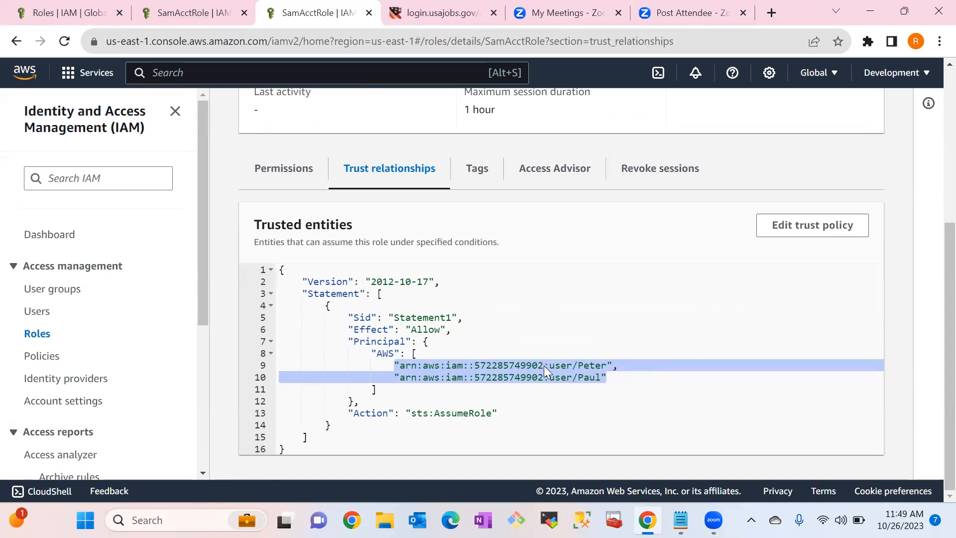
# - Open the IAM dashboard and examine its resources overview, the account ID, account alias and IAM sign-in URL
pyautogui.click(50, 234)
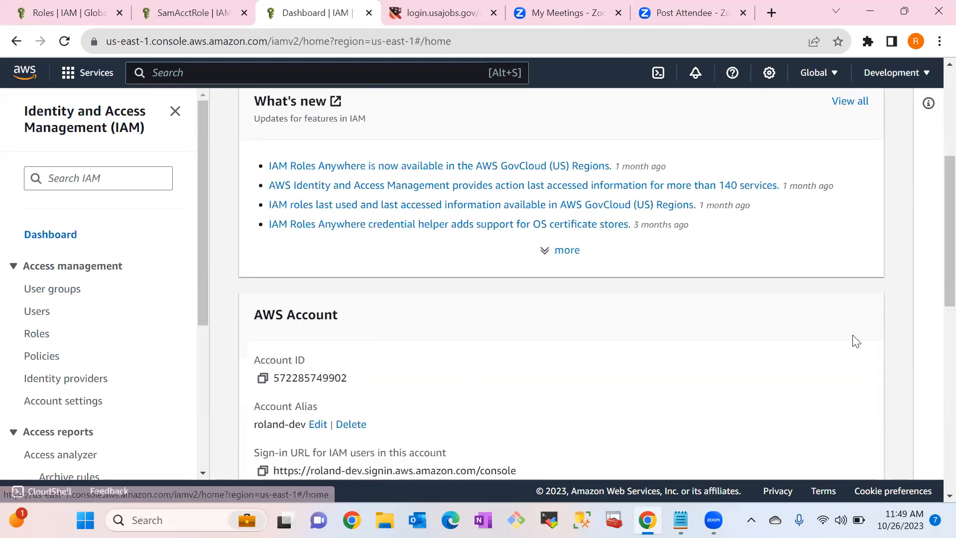
pyautogui.scroll(4, 934, 211)
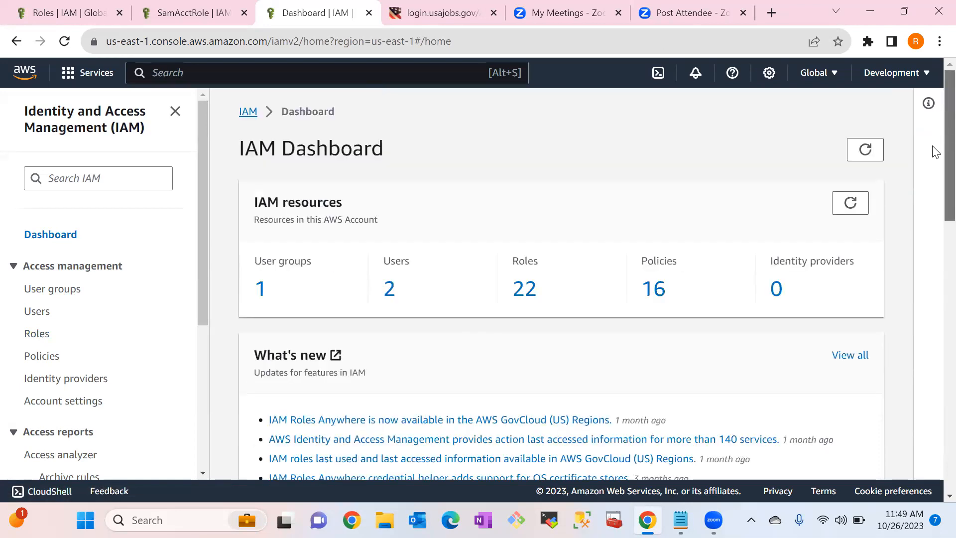
pyautogui.scroll(-8, 934, 186)
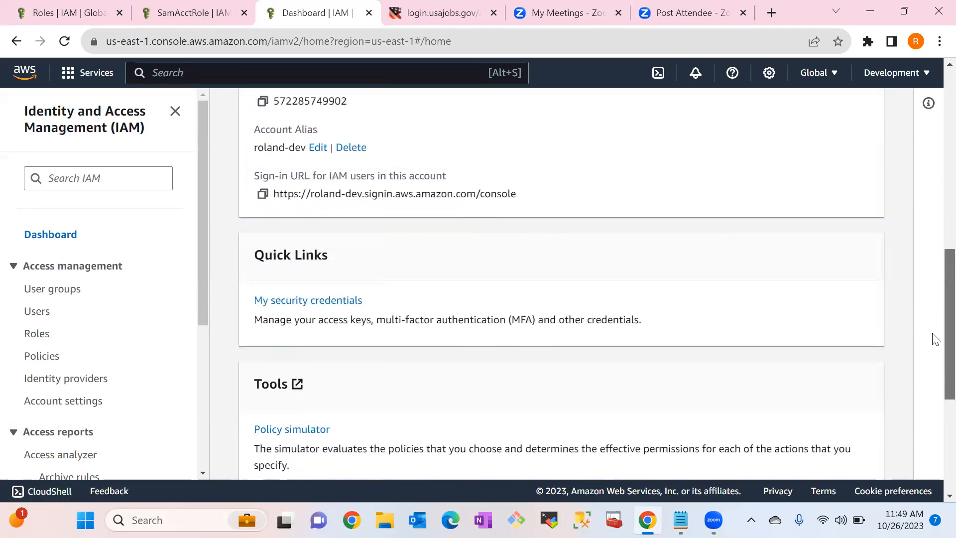
pyautogui.scroll(1, 935, 294)
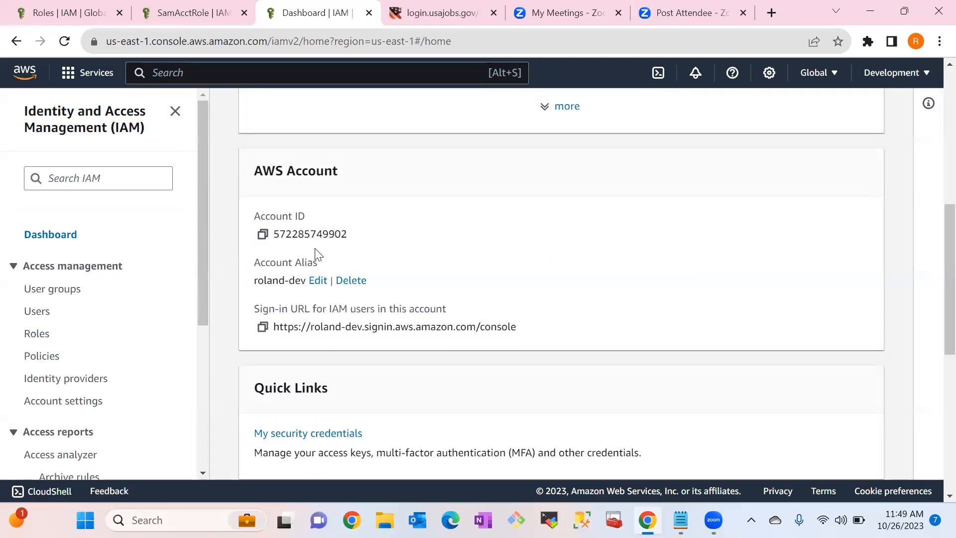
pyautogui.click(891, 75)
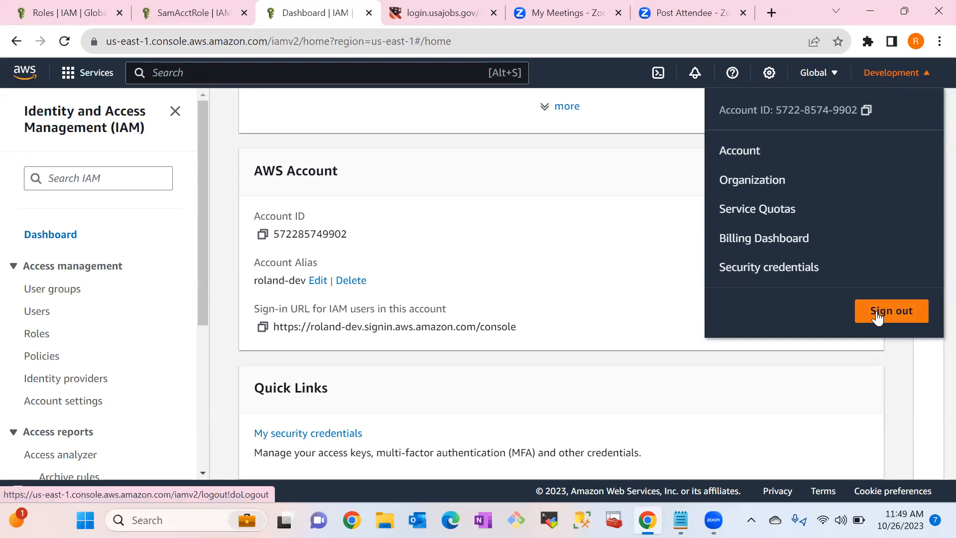
pyautogui.click(512, 252)
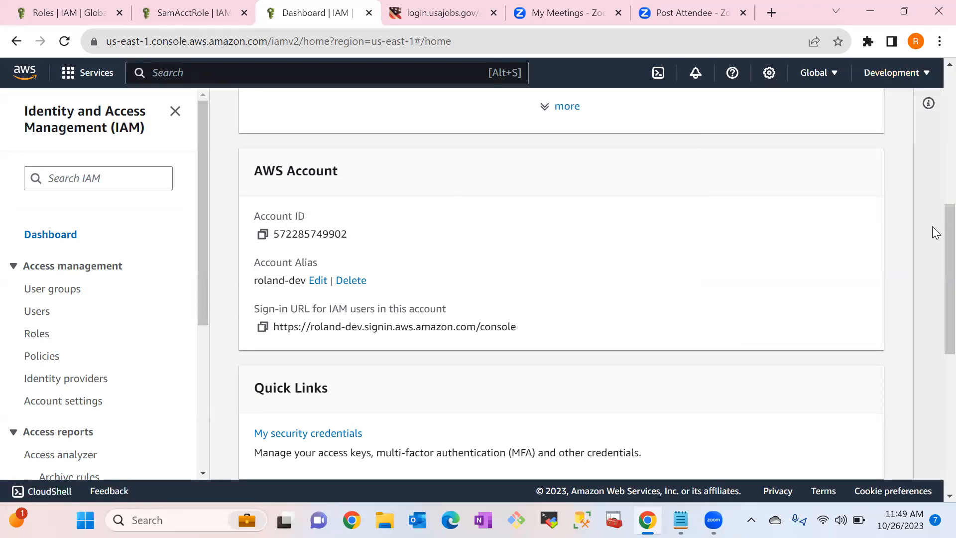
pyautogui.scroll(5, 934, 185)
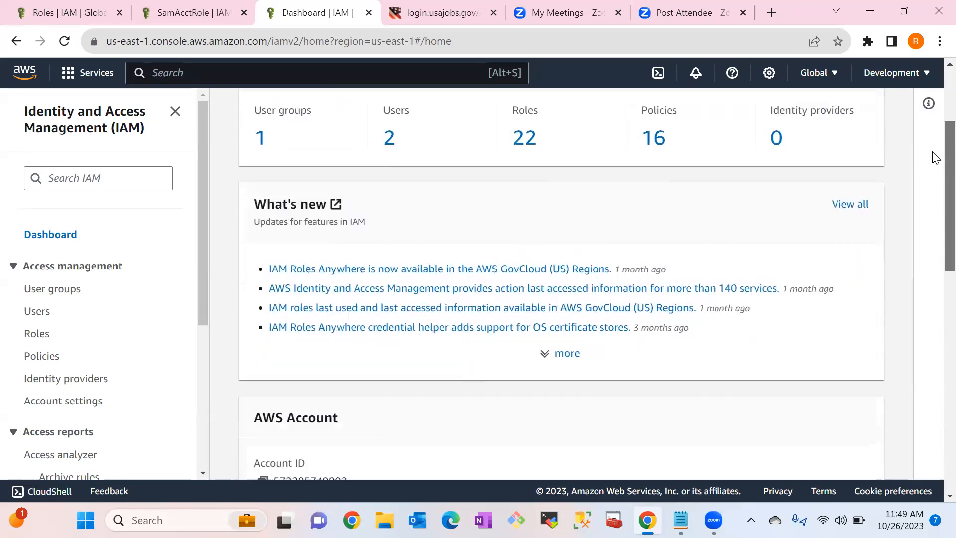
pyautogui.scroll(3, 934, 149)
pyautogui.scroll(-3, 934, 107)
pyautogui.scroll(3, 934, 107)
pyautogui.scroll(-1, 935, 120)
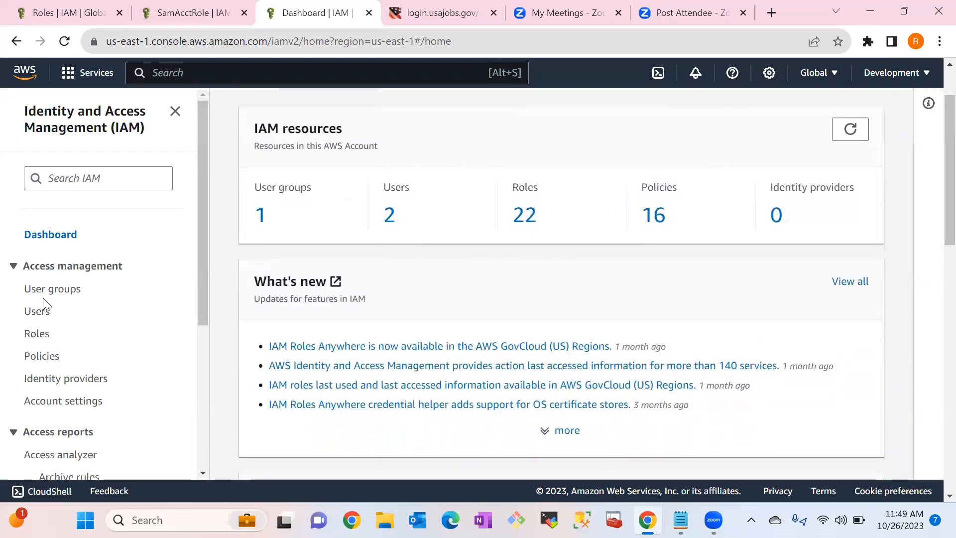
# - Find SamAcctRole on the second page of the roles list and copy its name
pyautogui.click(34, 333)
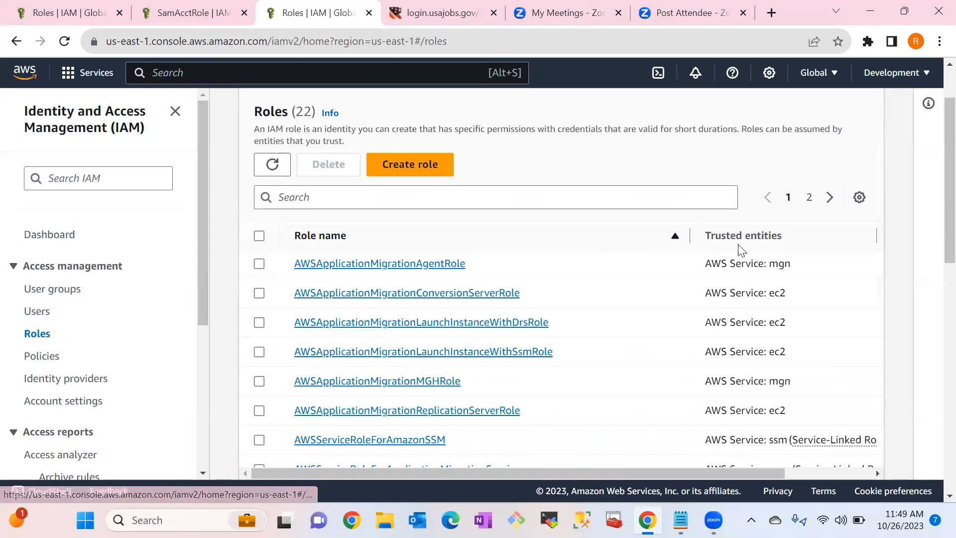
pyautogui.scroll(-3, 934, 188)
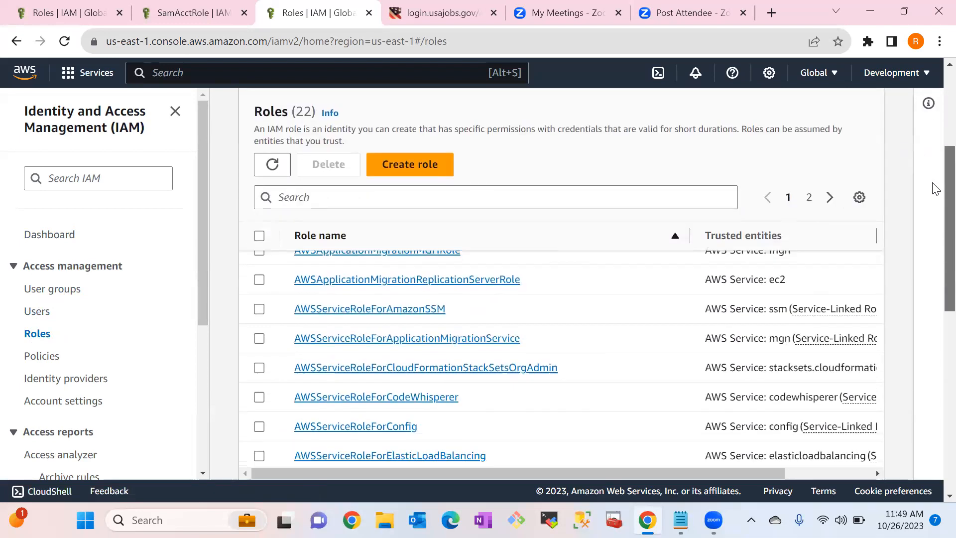
pyautogui.scroll(-5, 933, 224)
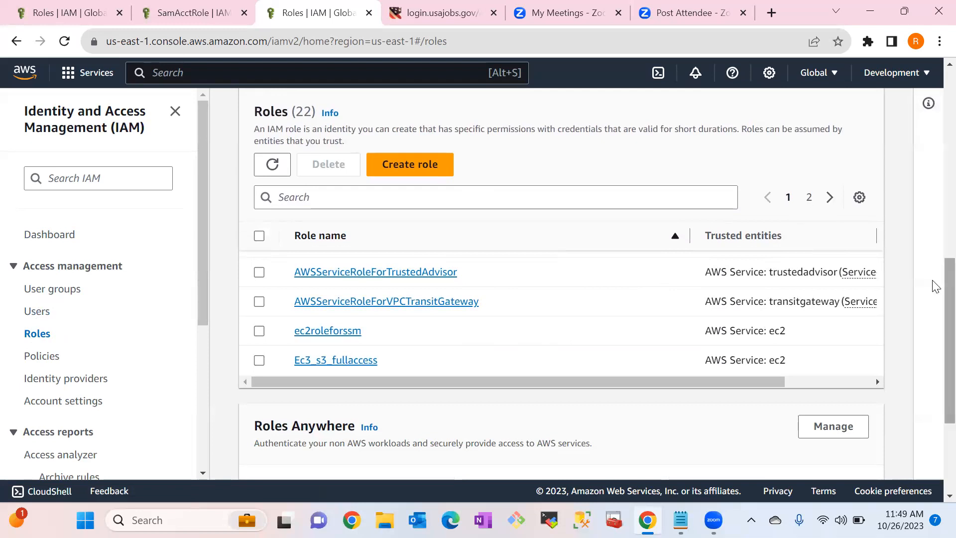
pyautogui.scroll(8, 935, 285)
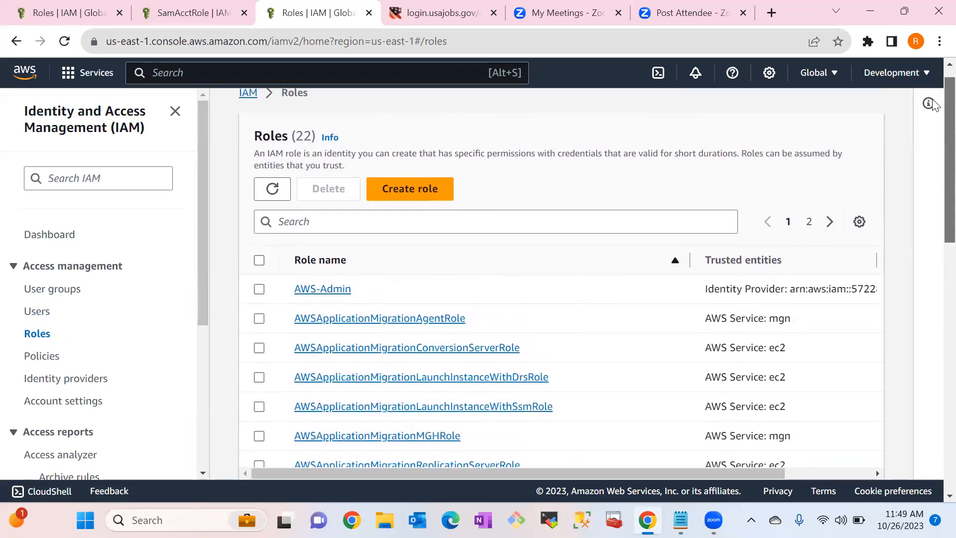
pyautogui.scroll(-8, 933, 219)
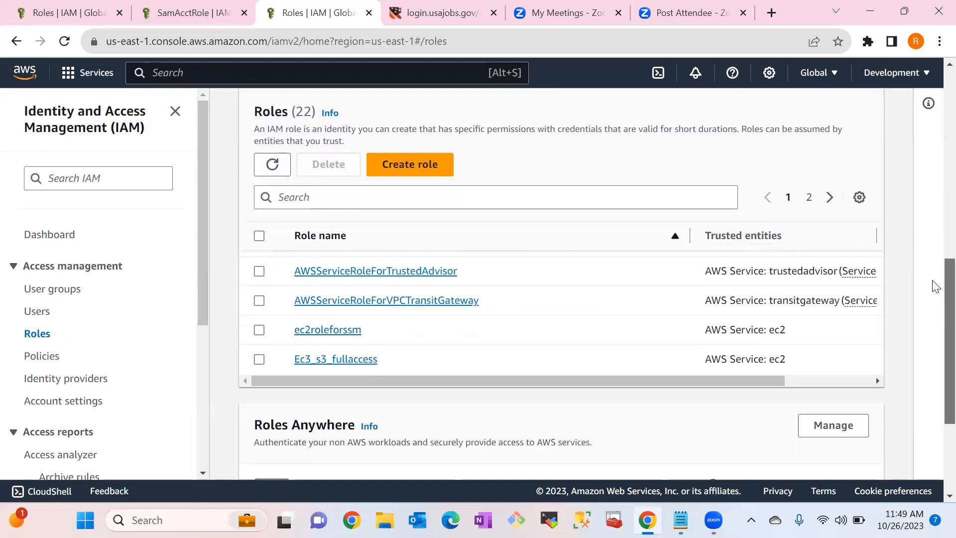
pyautogui.scroll(1, 934, 286)
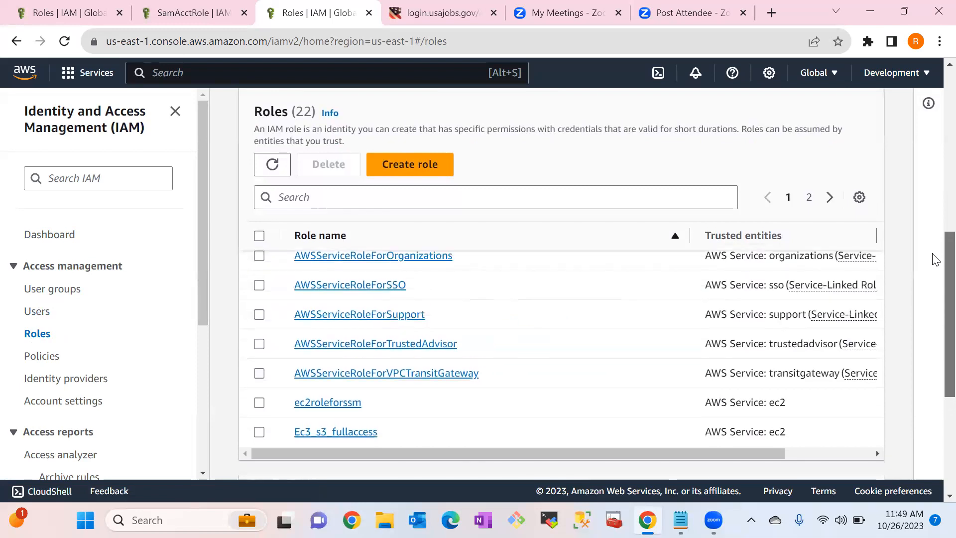
pyautogui.click(830, 200)
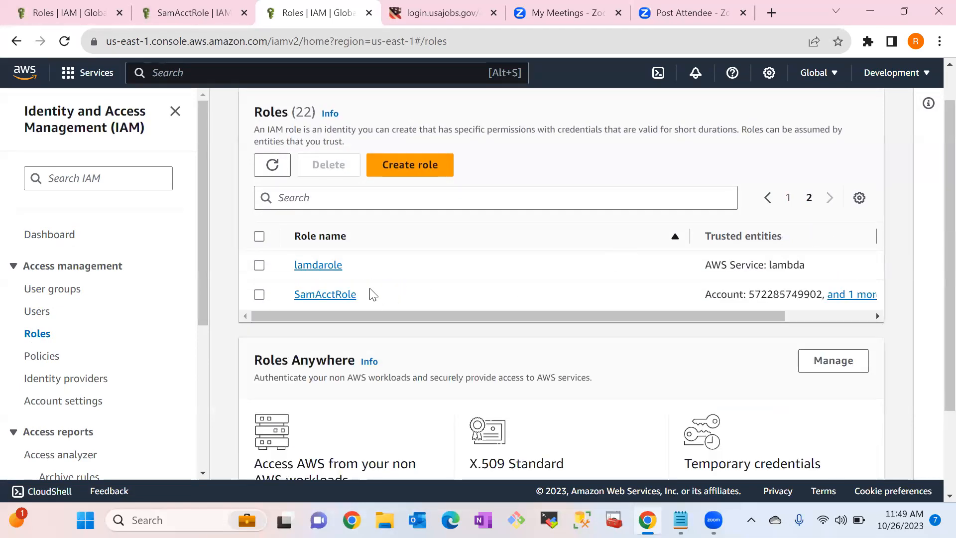
pyautogui.moveTo(372, 294); pyautogui.dragTo(298, 293)
pyautogui.hotkey('ctrl', 'c')
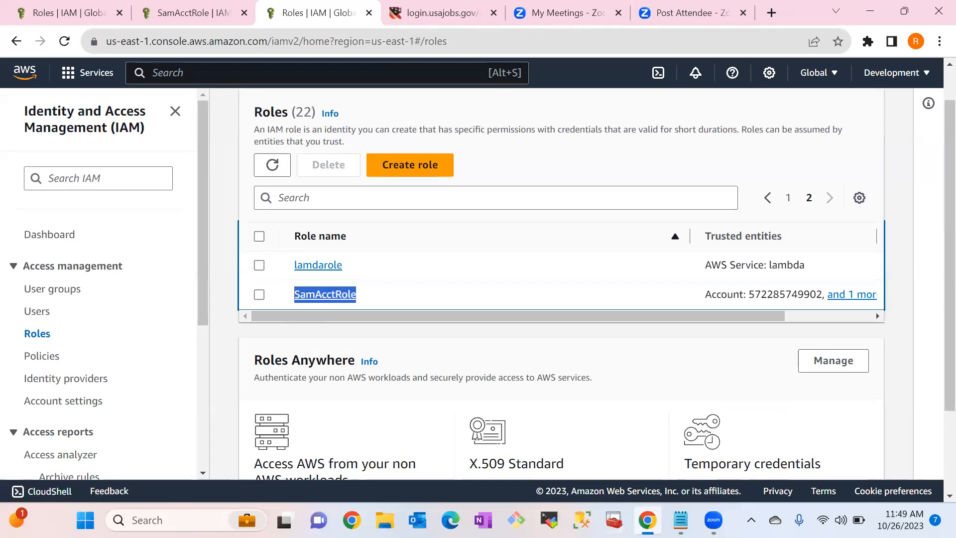
# - Switch to the Notepad notes and replace UserAdminRole with the copied name SamAcctRole
pyautogui.moveTo(712, 520)
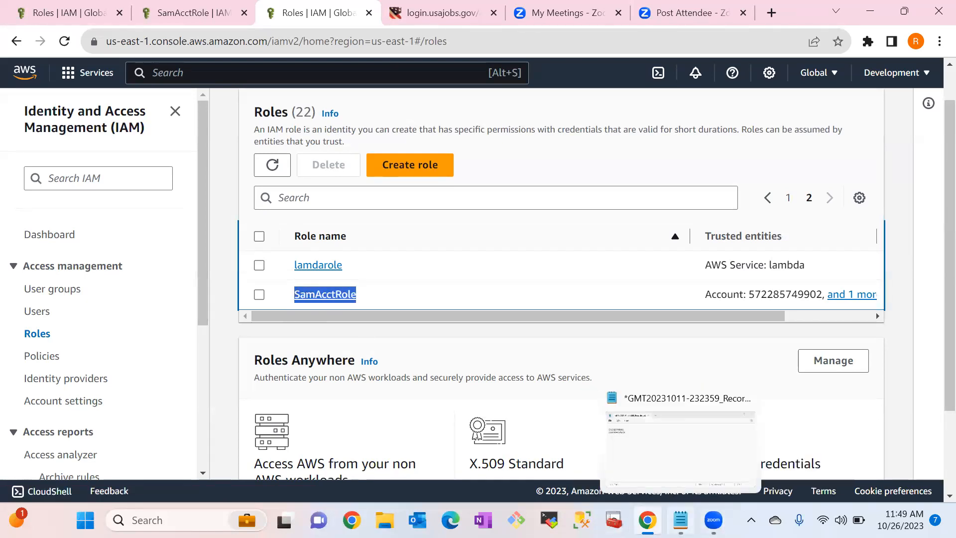
pyautogui.click(655, 455)
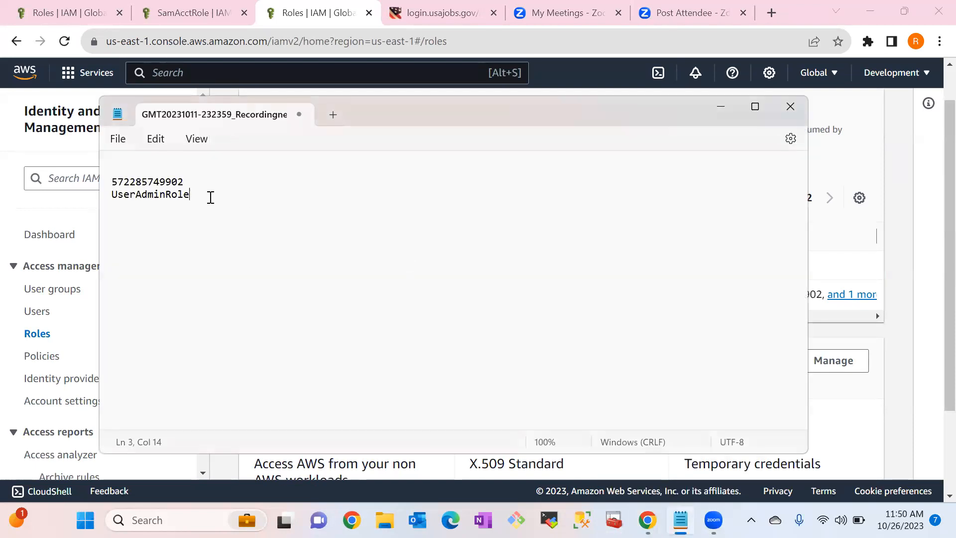
pyautogui.press('BackSpace')
pyautogui.press('BackSpace')
pyautogui.press('BackSpace')
pyautogui.press('BackSpace')
pyautogui.press('BackSpace')
pyautogui.press('BackSpace')
pyautogui.press('BackSpace')
pyautogui.press('BackSpace')
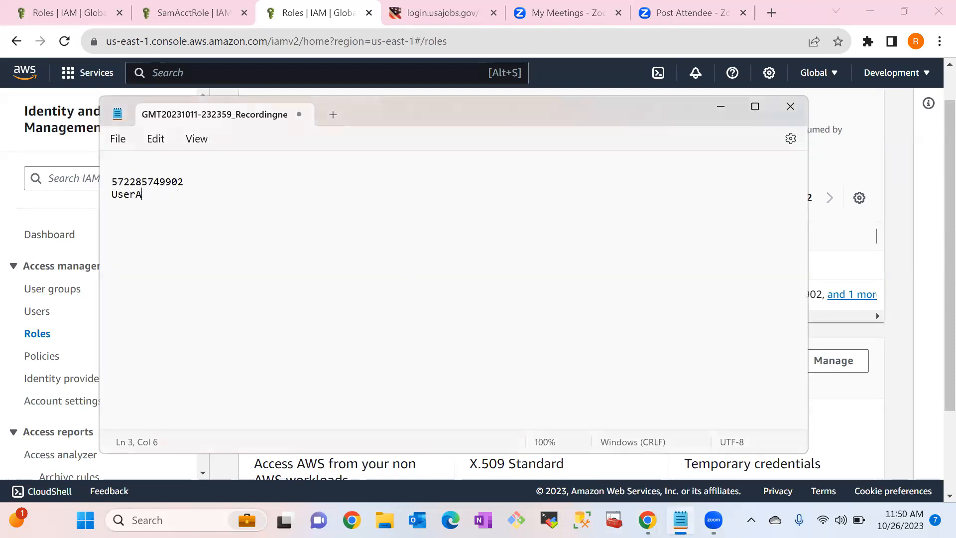
pyautogui.press('BackSpace')
pyautogui.hotkey('ctrl', 'v')
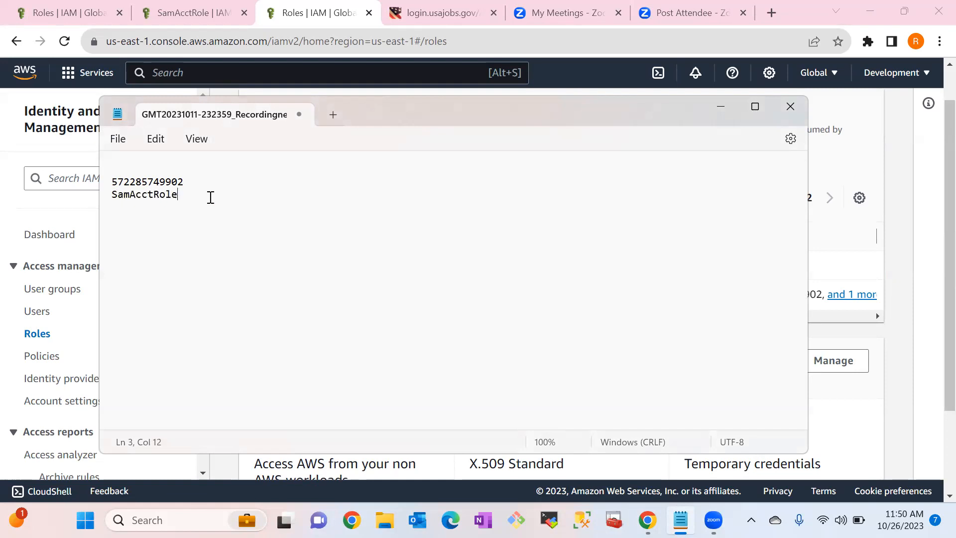
# - Return to Chrome, sign out of the AWS console and open the AWS sign-in page
pyautogui.click(647, 519)
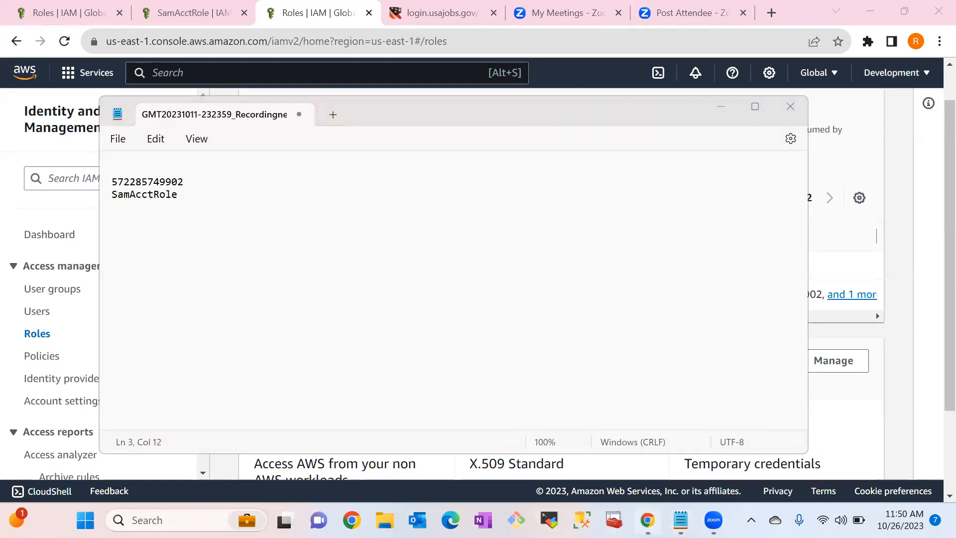
pyautogui.click(891, 73)
pyautogui.click(869, 308)
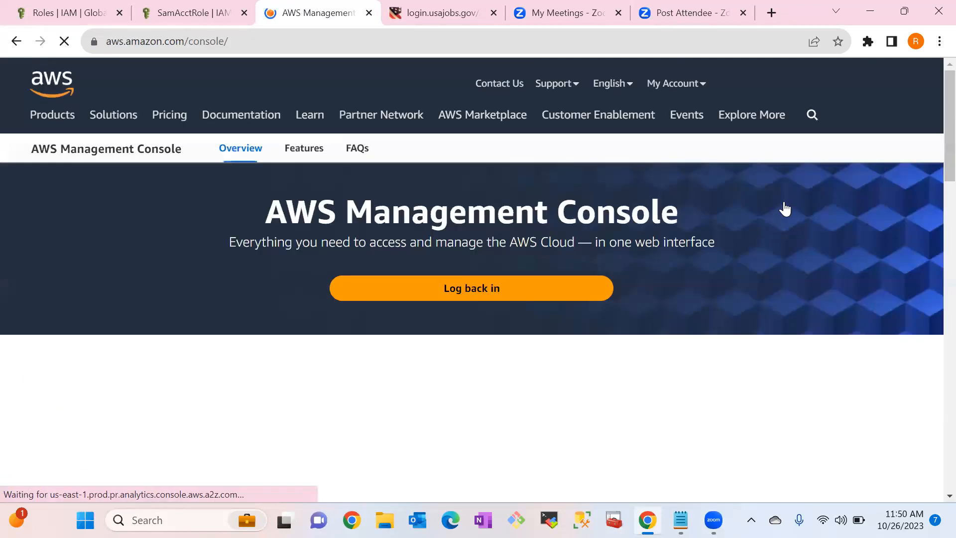
pyautogui.click(835, 92)
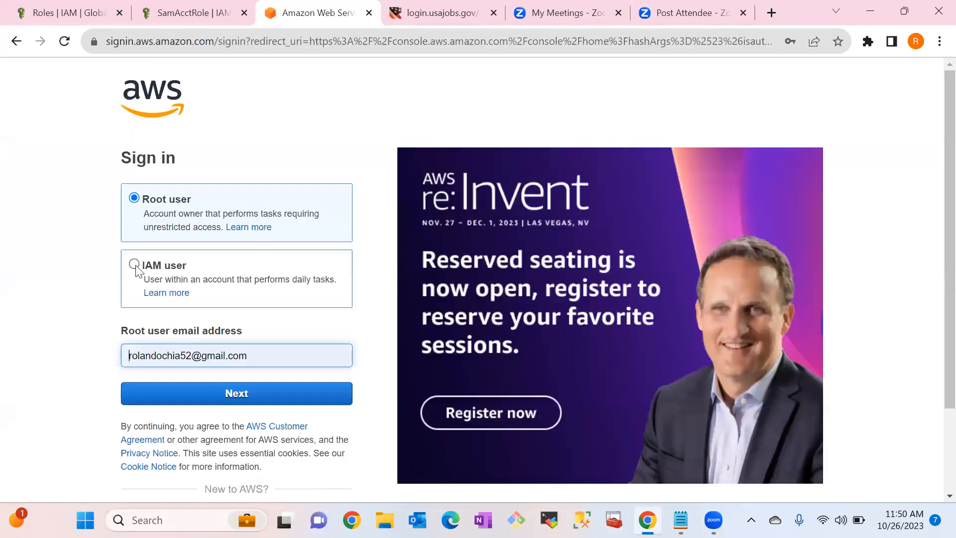
# - Choose IAM user sign-in and replace the prefilled e-mail address with the account alias
pyautogui.click(134, 264)
pyautogui.click(256, 359)
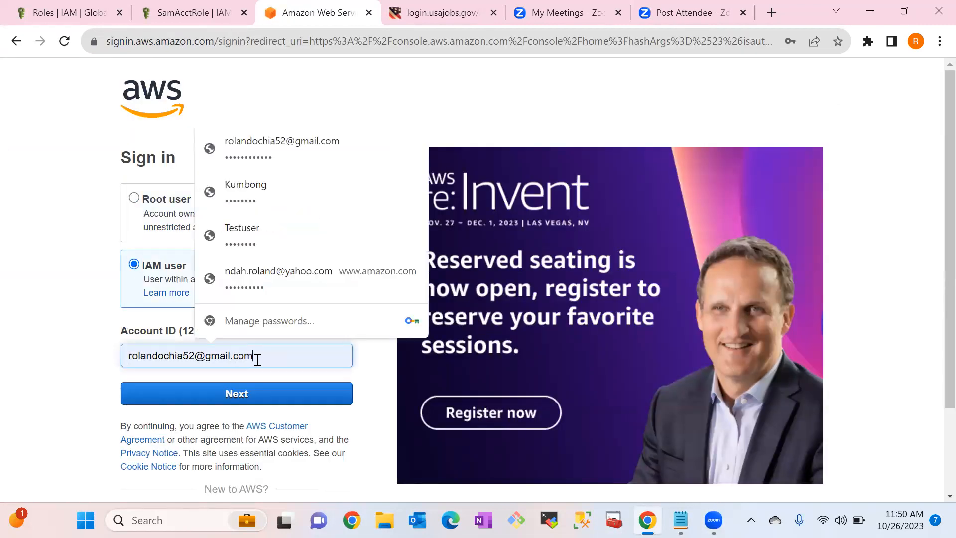
pyautogui.press('BackSpace')
pyautogui.press('BackSpace')
pyautogui.press('BackSpace')
pyautogui.press('BackSpace')
pyautogui.press('BackSpace')
pyautogui.press('BackSpace')
pyautogui.press('BackSpace')
pyautogui.press('BackSpace')
pyautogui.press('BackSpace')
pyautogui.press('BackSpace')
pyautogui.press('BackSpace')
pyautogui.press('BackSpace')
pyautogui.press('BackSpace')
pyautogui.press('BackSpace')
pyautogui.press('BackSpace')
pyautogui.press('BackSpace')
pyautogui.press('BackSpace')
pyautogui.press('BackSpace')
pyautogui.press('BackSpace')
pyautogui.press('BackSpace')
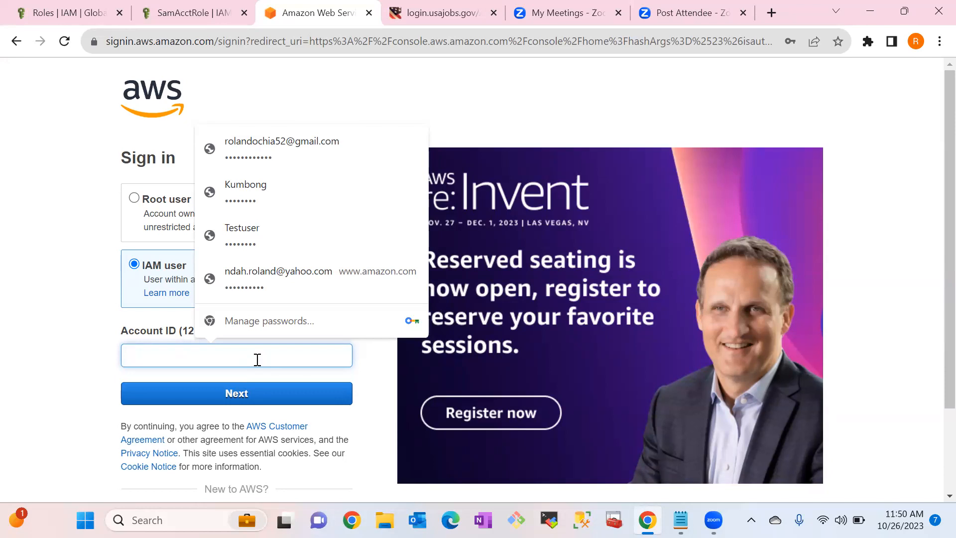
pyautogui.write('r')
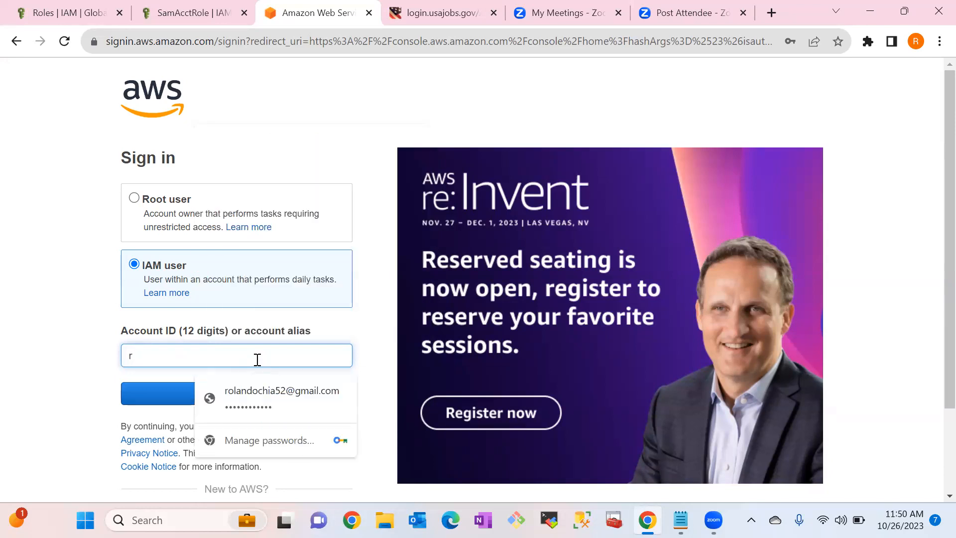
pyautogui.write('ol')
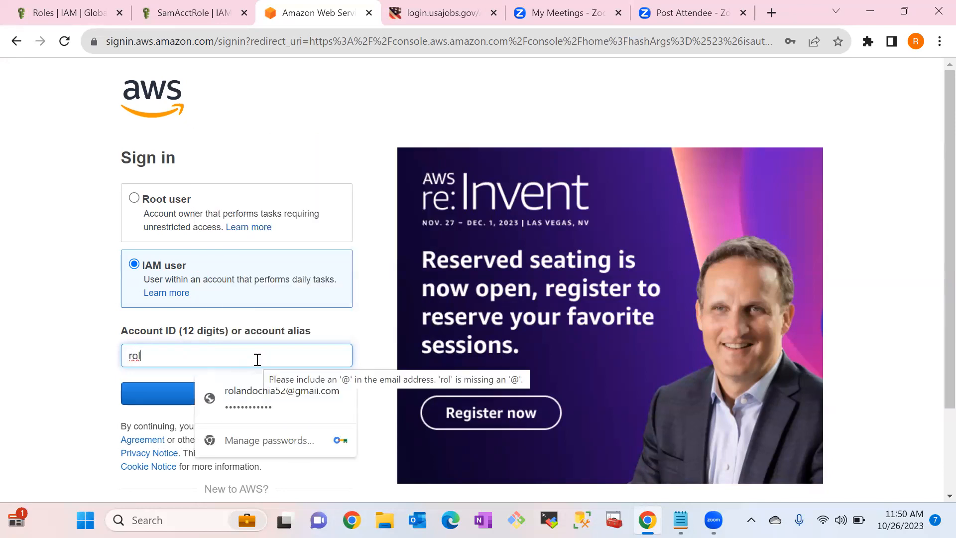
pyautogui.write('and')
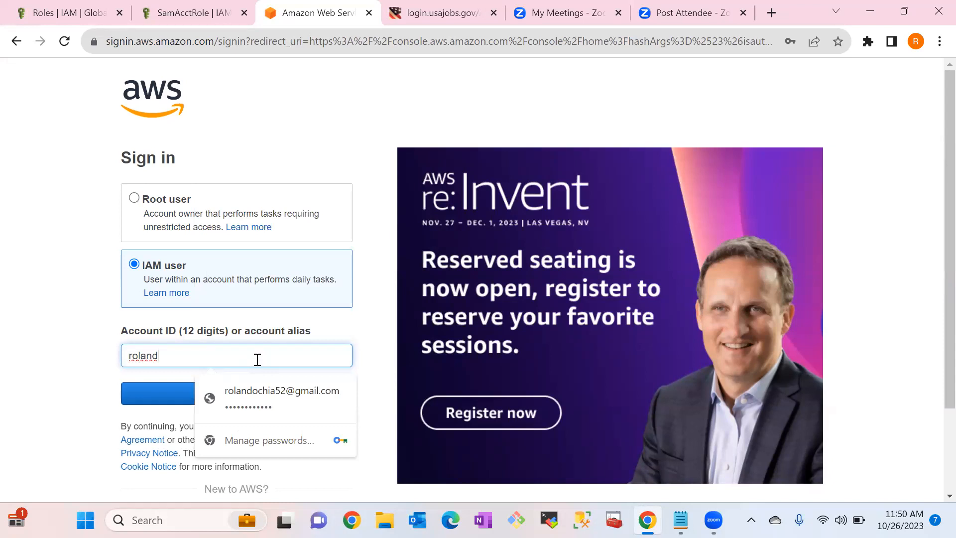
pyautogui.write('-dev')
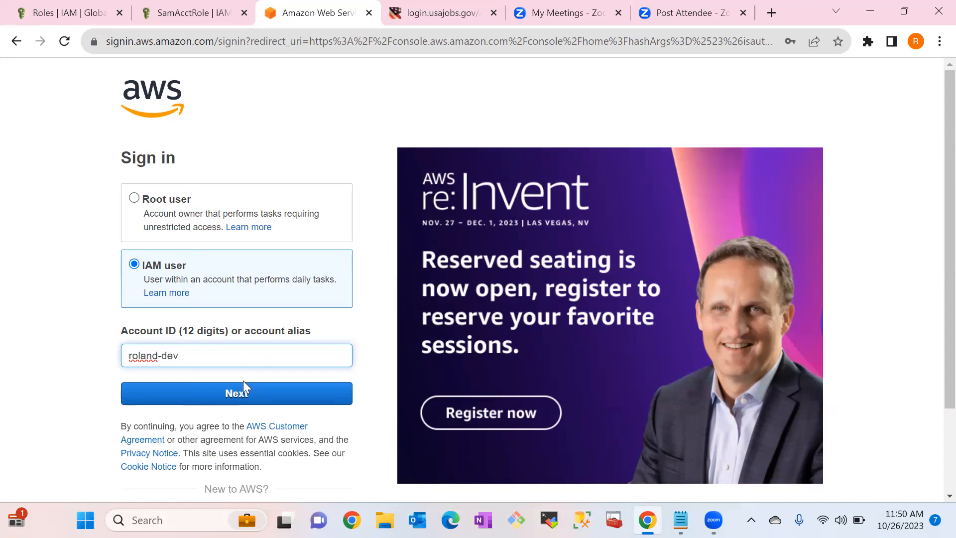
# - Continue to the IAM user sign-in form and replace the prefilled e-mail address with the IAM user's name
pyautogui.click(235, 389)
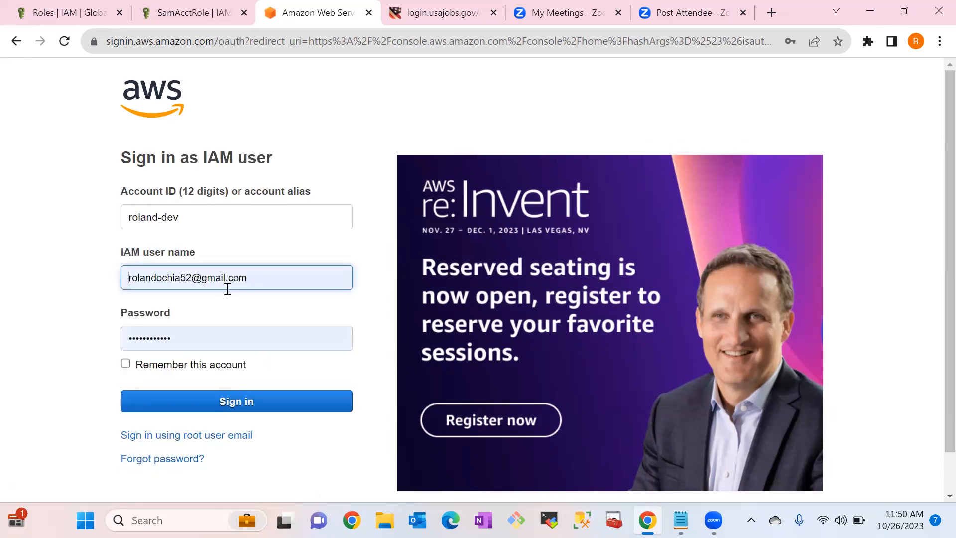
pyautogui.click(260, 282)
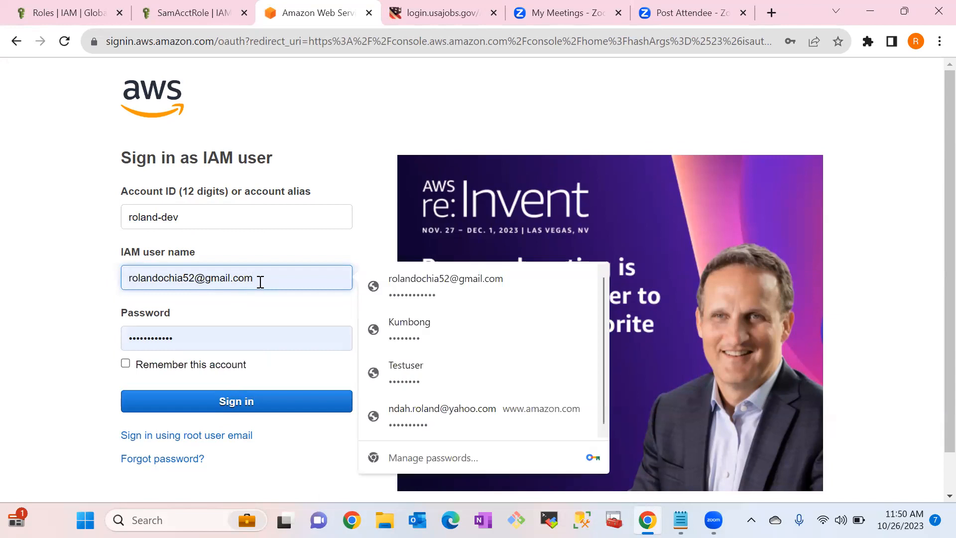
pyautogui.press('BackSpace')
pyautogui.press('BackSpace')
pyautogui.press('BackSpace')
pyautogui.press('BackSpace')
pyautogui.press('BackSpace')
pyautogui.press('BackSpace')
pyautogui.press('BackSpace')
pyautogui.press('BackSpace')
pyautogui.press('BackSpace')
pyautogui.press('BackSpace')
pyautogui.press('BackSpace')
pyautogui.press('BackSpace')
pyautogui.press('BackSpace')
pyautogui.press('BackSpace')
pyautogui.press('BackSpace')
pyautogui.press('BackSpace')
pyautogui.press('BackSpace')
pyautogui.press('BackSpace')
pyautogui.press('BackSpace')
pyautogui.press('BackSpace')
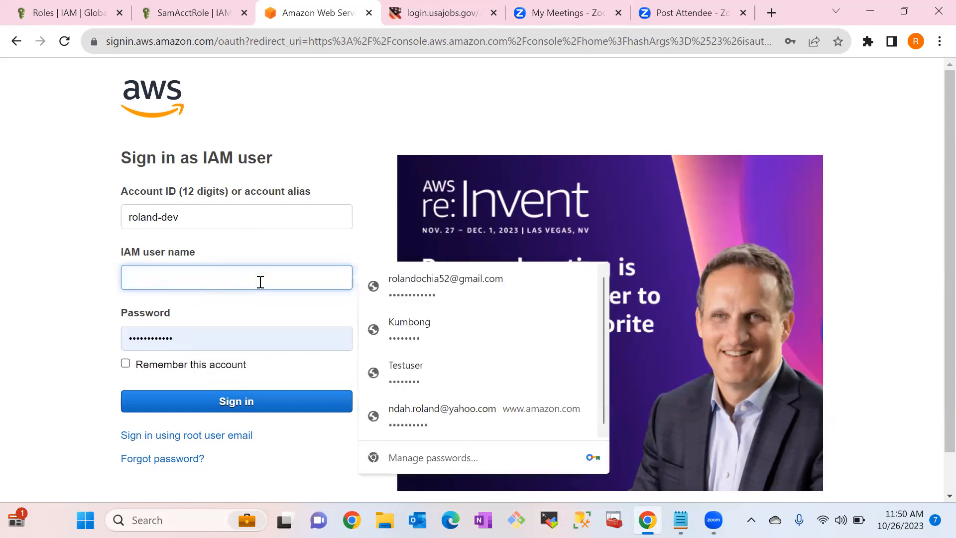
pyautogui.write('Paul')
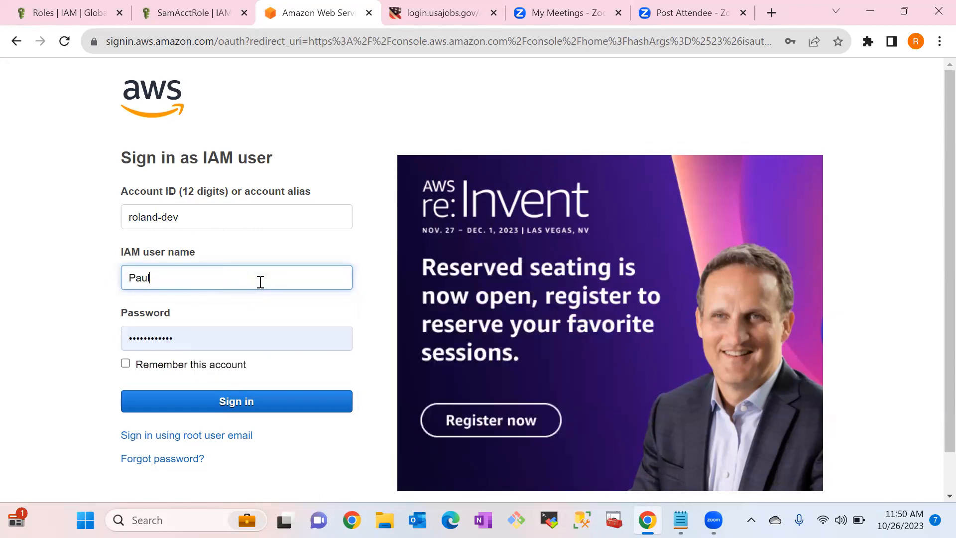
# - Replace the prefilled password with the IAM user's password, sign in and dismiss the offer to save it
pyautogui.click(201, 341)
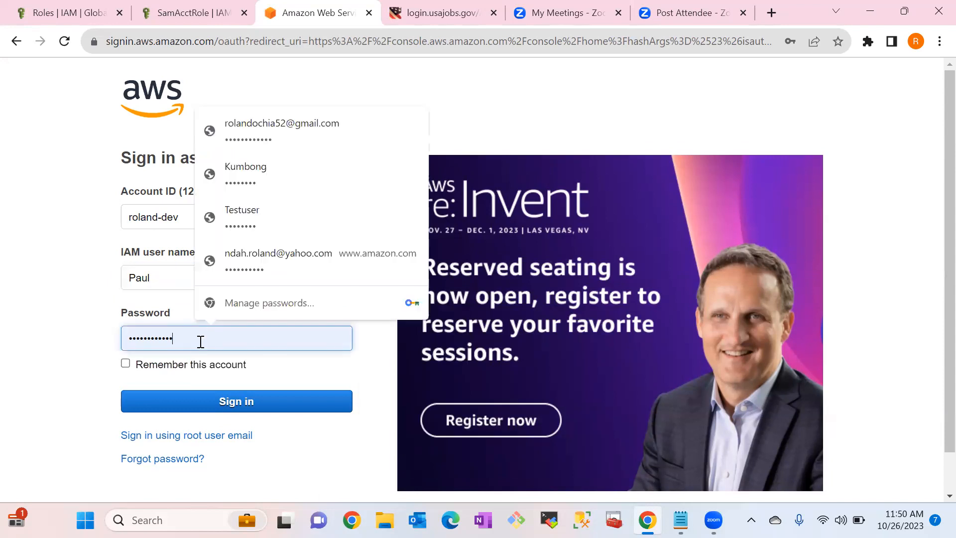
pyautogui.press('BackSpace')
pyautogui.press('BackSpace')
pyautogui.press('BackSpace')
pyautogui.press('BackSpace')
pyautogui.press('BackSpace')
pyautogui.press('BackSpace')
pyautogui.press('BackSpace')
pyautogui.press('BackSpace')
pyautogui.press('BackSpace')
pyautogui.press('BackSpace')
pyautogui.press('BackSpace')
pyautogui.press('BackSpace')
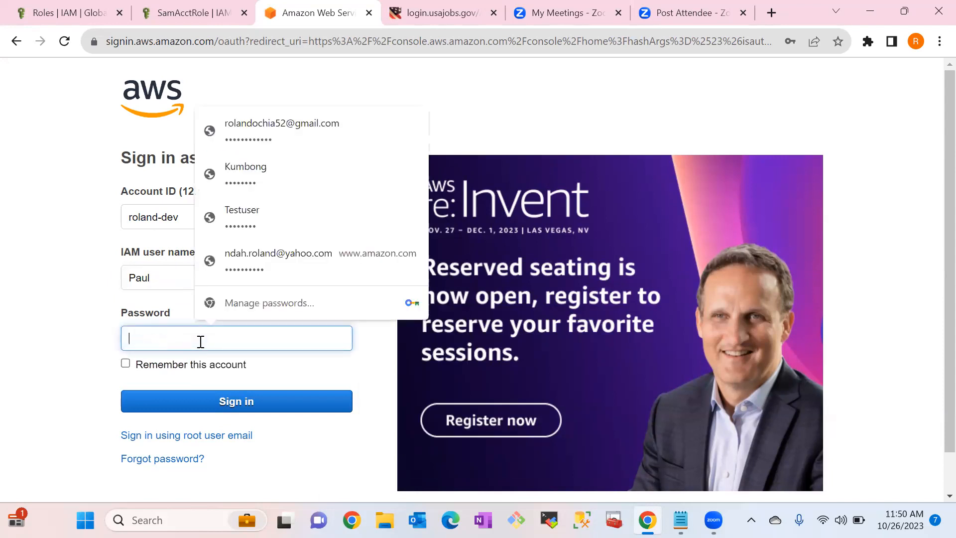
pyautogui.write('••')
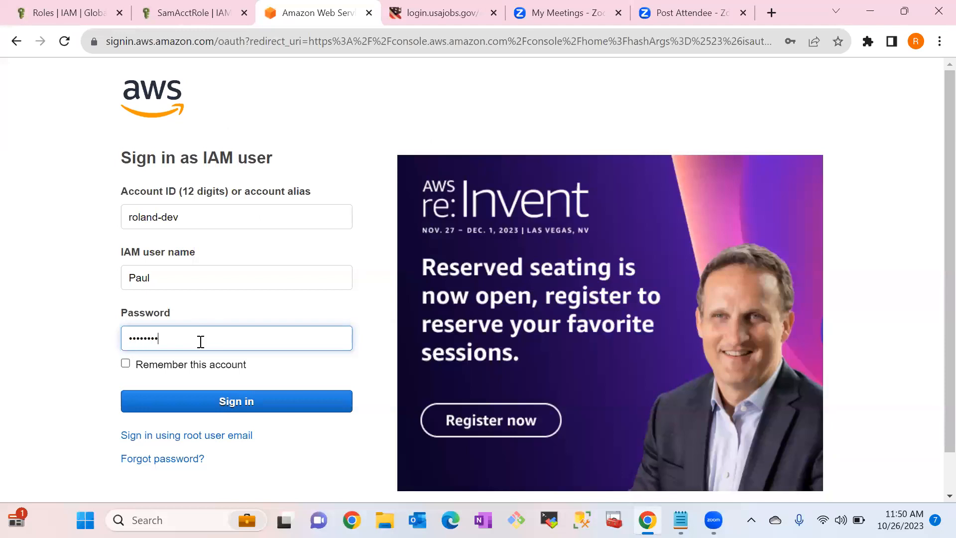
pyautogui.click(225, 406)
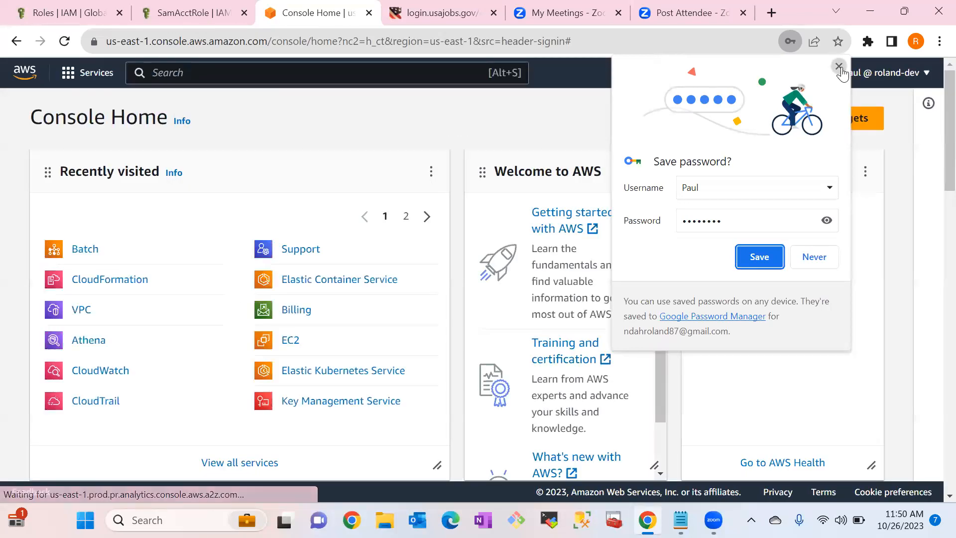
pyautogui.click(839, 68)
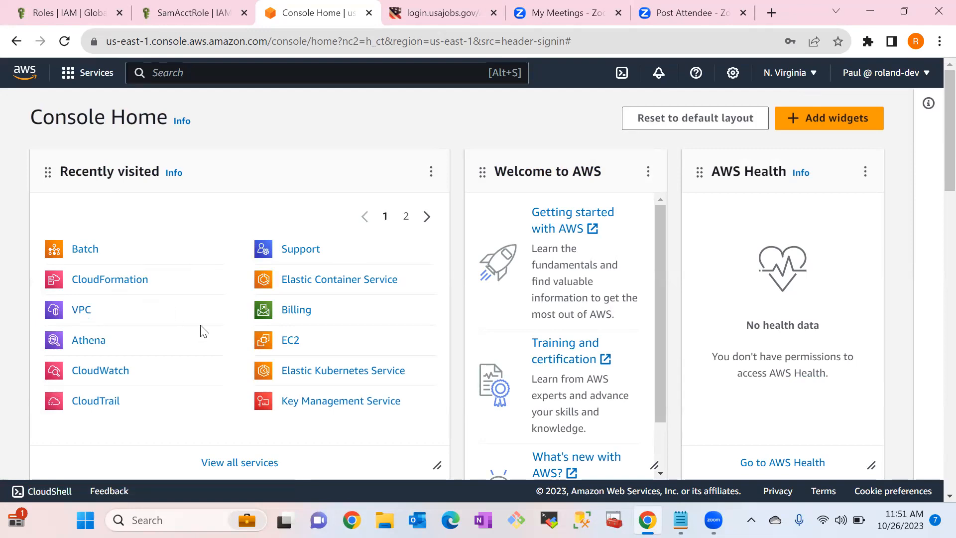
# - Open the EC2 dashboard to check the IAM user's access, and open the Switch Role form
pyautogui.click(292, 342)
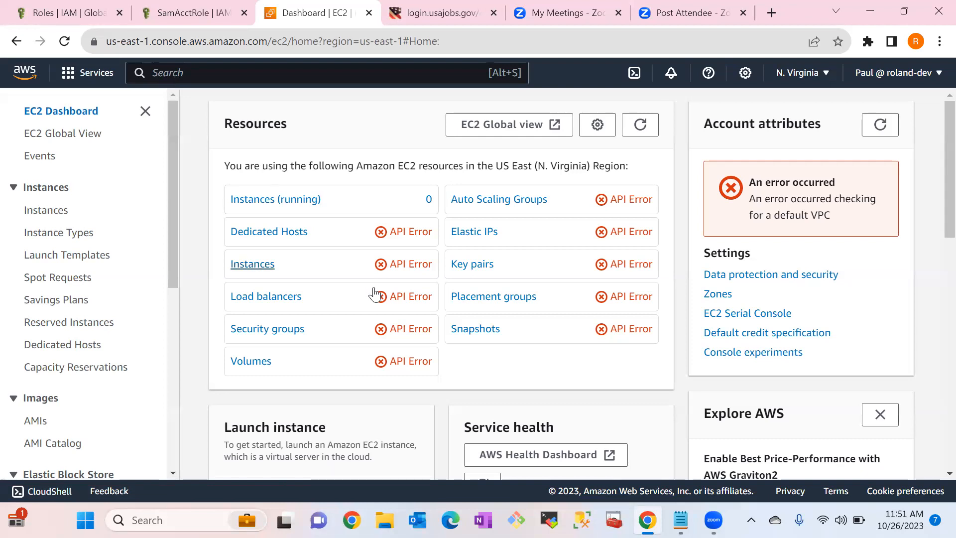
pyautogui.click(909, 74)
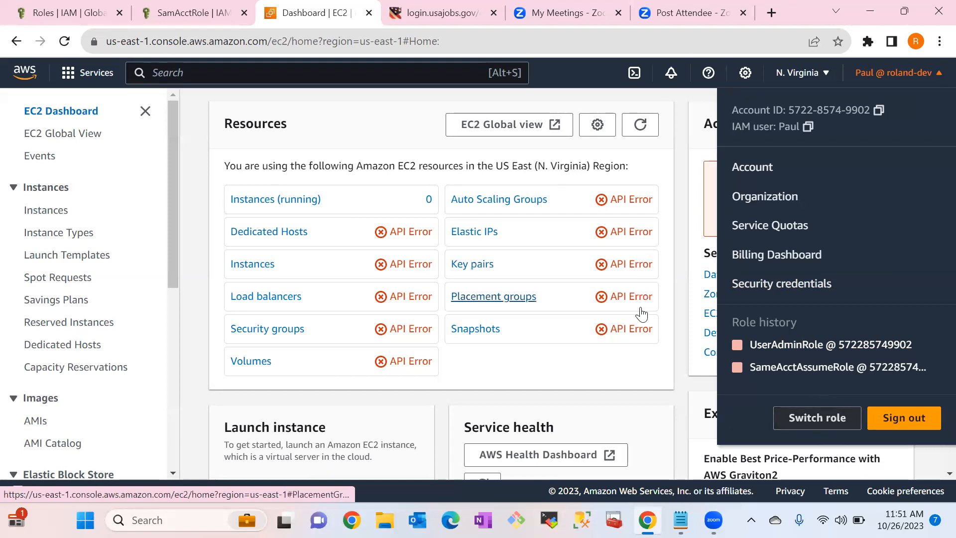
pyautogui.click(909, 79)
pyautogui.click(909, 79)
pyautogui.click(822, 424)
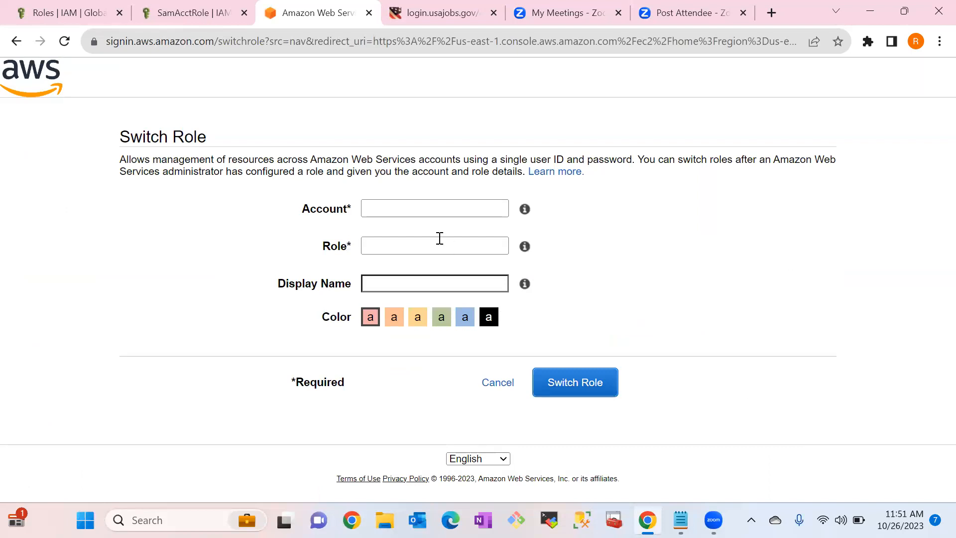
# - Fill in the Switch Role form's account with the saved account ID and go to the role entry
pyautogui.click(418, 213)
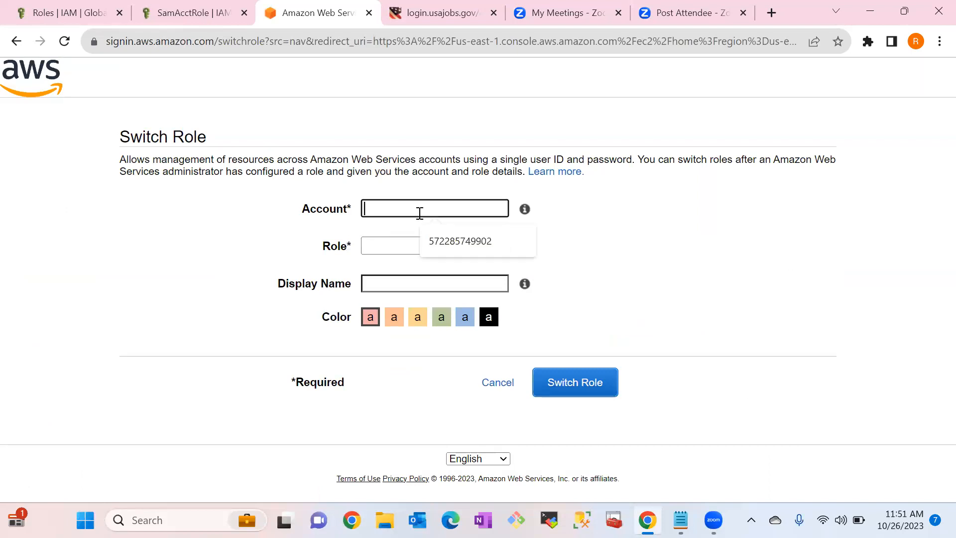
pyautogui.click(454, 245)
pyautogui.click(420, 249)
pyautogui.press('Down')
pyautogui.press('Down')
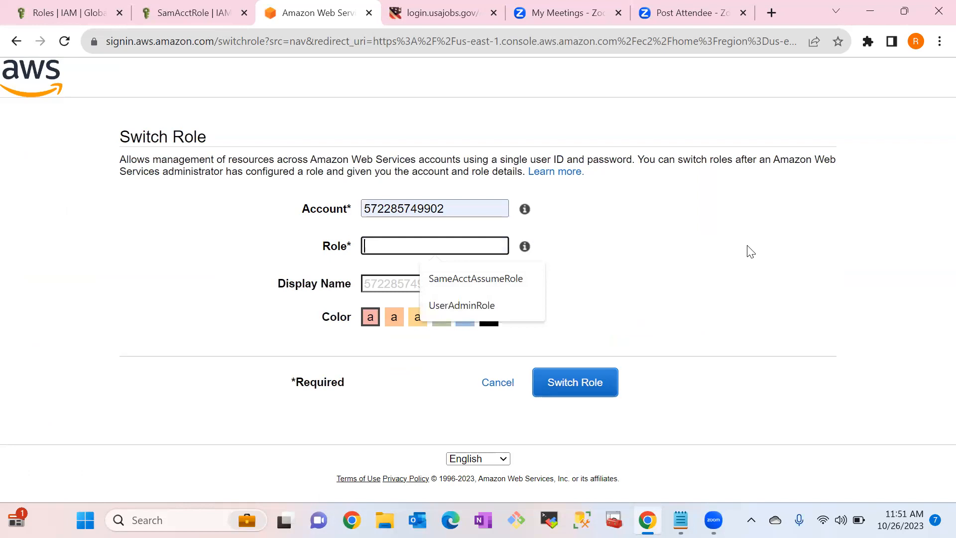
# - Copy SamAcctRole from the Notepad notes, enter it as the role in the Chrome form and switch to that role
pyautogui.click(681, 519)
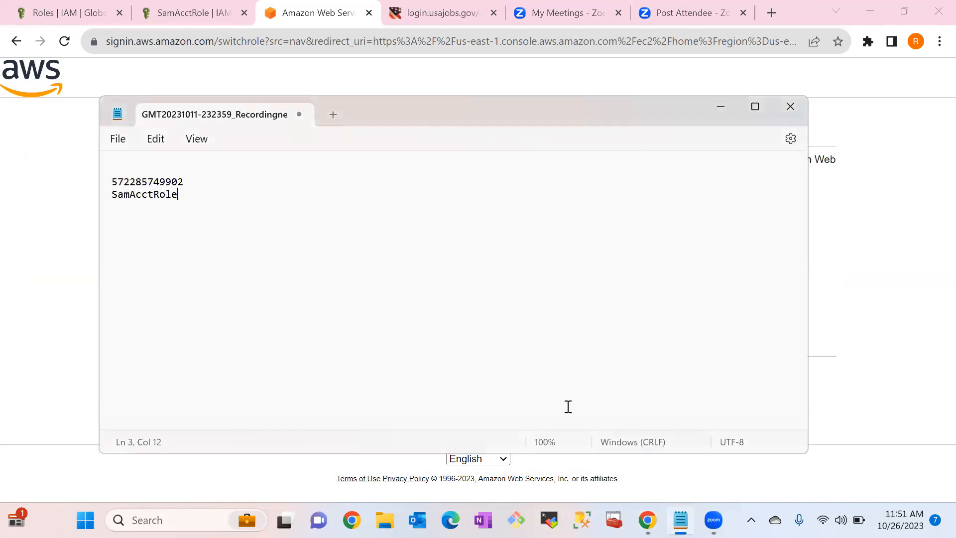
pyautogui.moveTo(194, 194); pyautogui.dragTo(113, 202)
pyautogui.hotkey('ctrl', 'c')
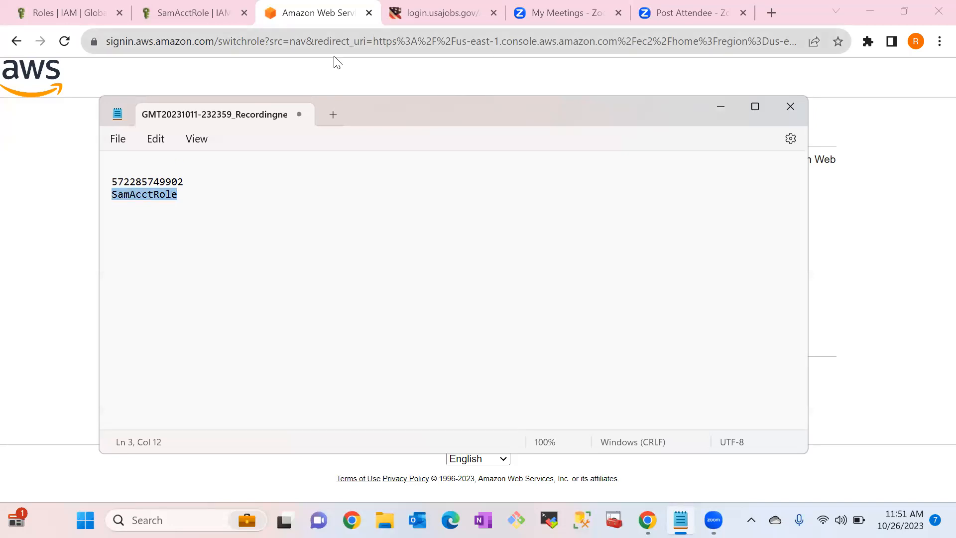
pyautogui.click(180, 14)
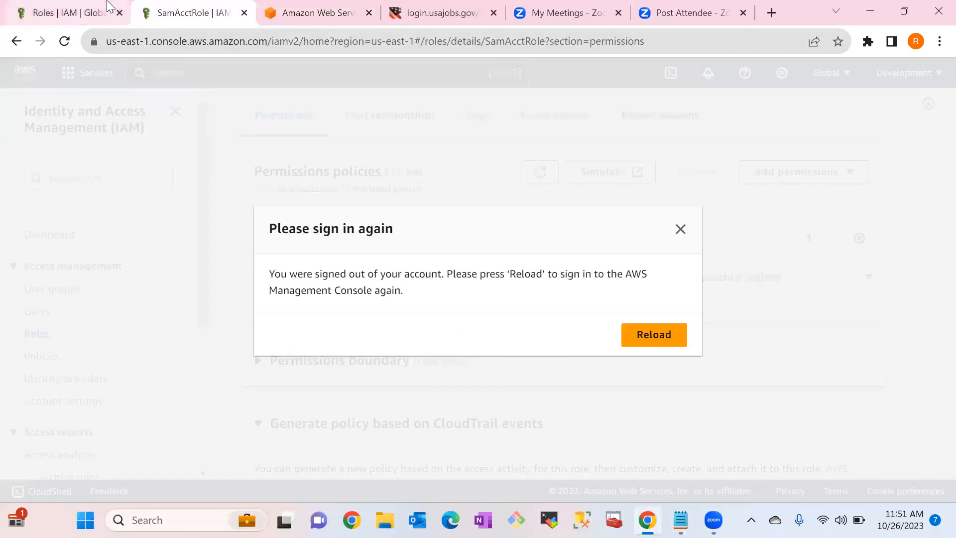
pyautogui.click(65, 13)
pyautogui.click(335, 15)
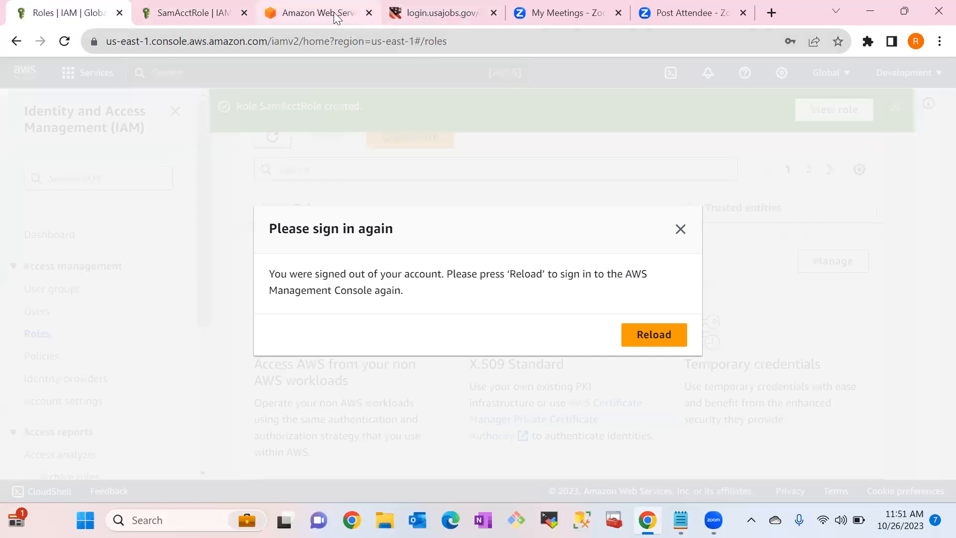
pyautogui.hotkey('ctrl', 'v')
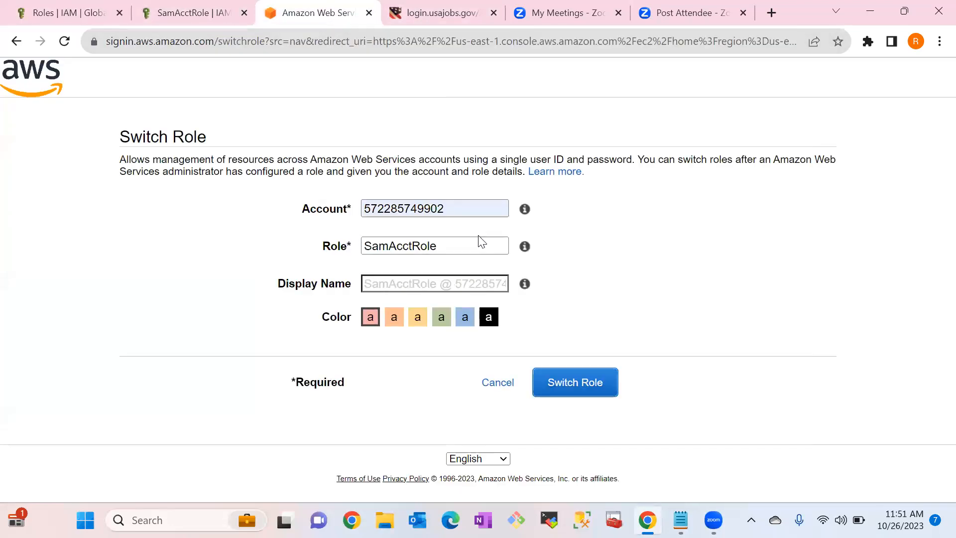
pyautogui.click(578, 383)
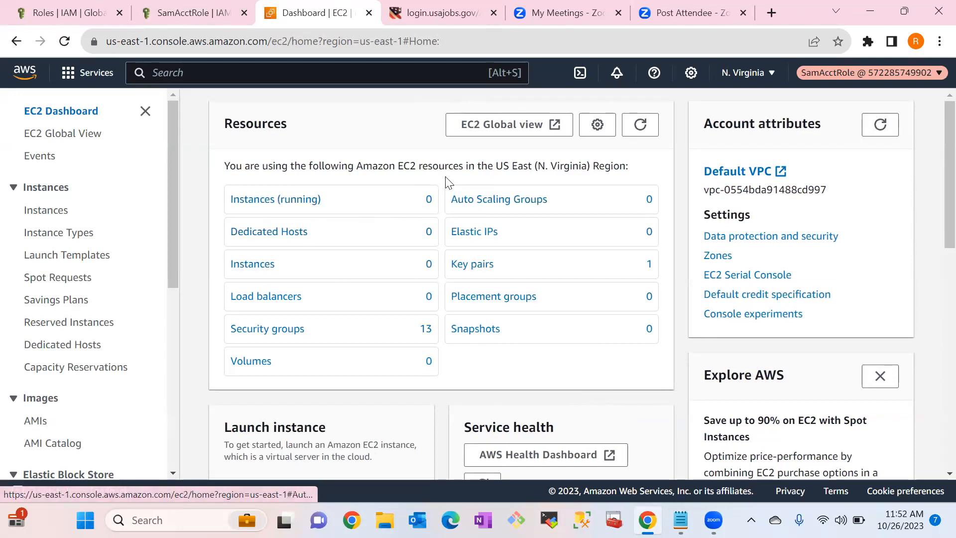
# - Check the active role in the account details and open the list of running EC2 instances
pyautogui.click(906, 74)
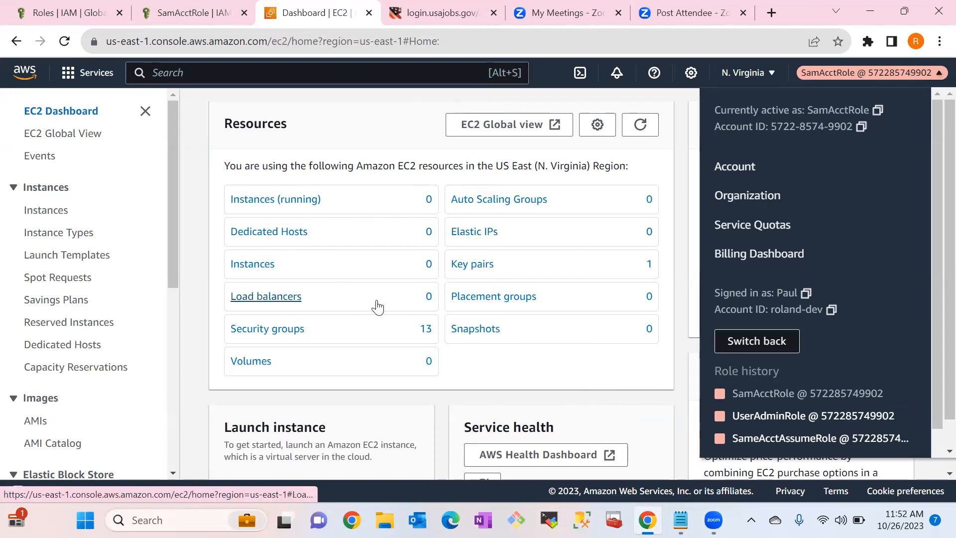
pyautogui.click(267, 201)
pyautogui.click(266, 200)
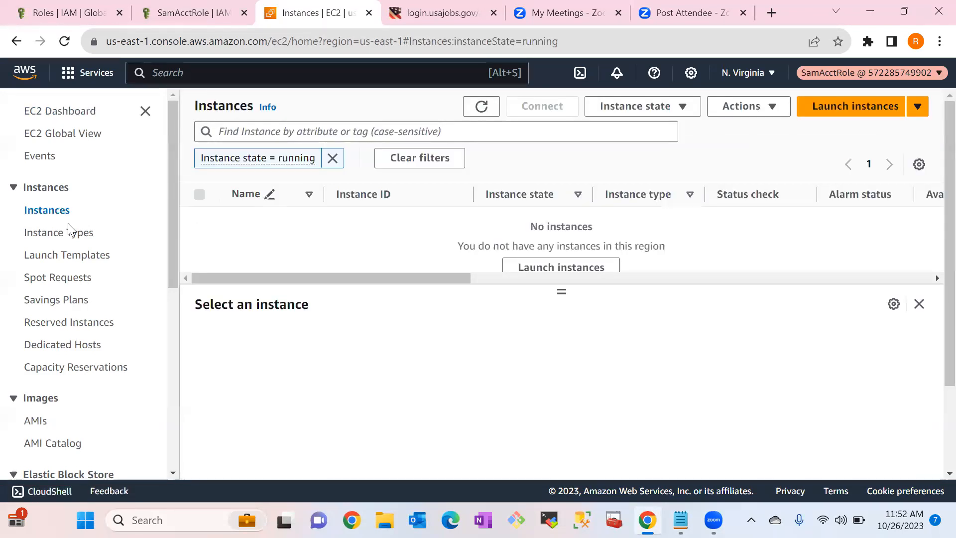
# - Open the S3 service from the recently visited services
pyautogui.click(80, 74)
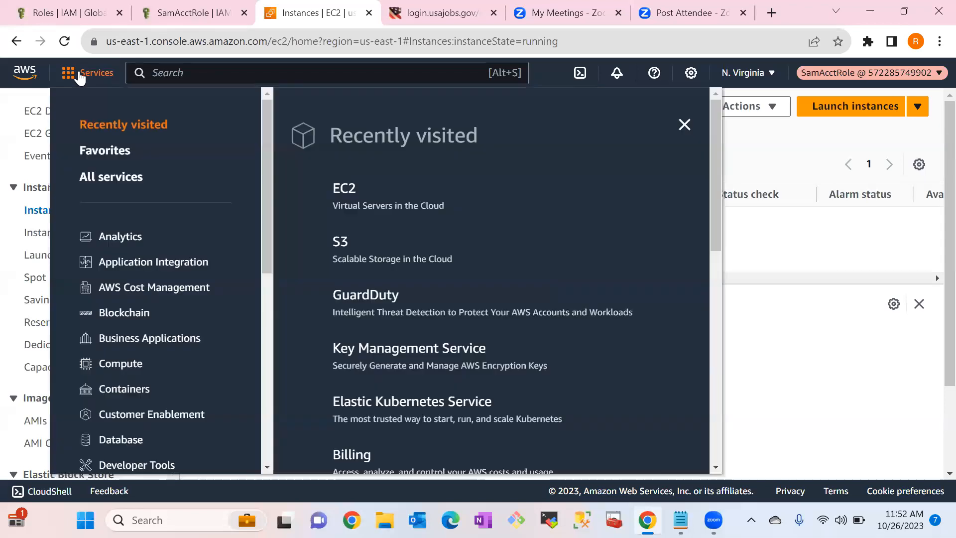
pyautogui.click(341, 242)
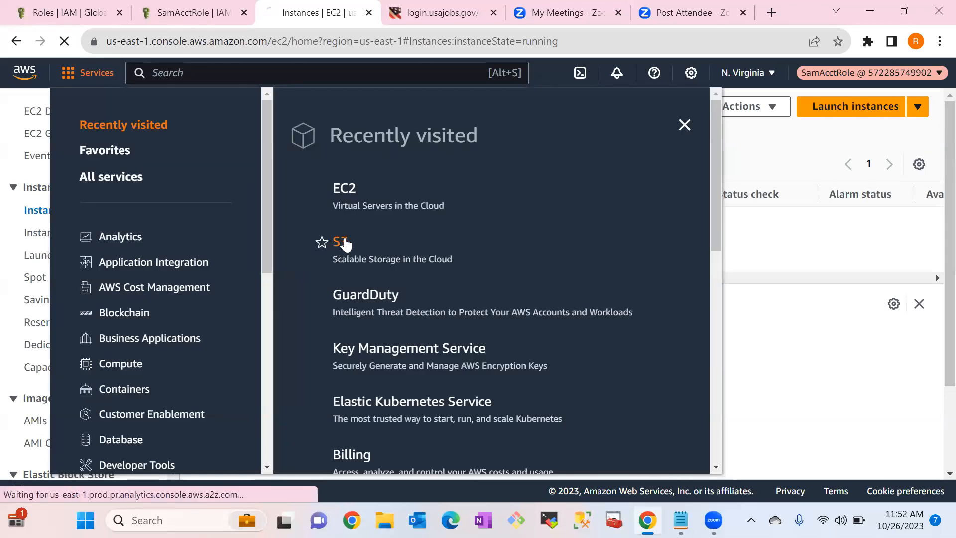